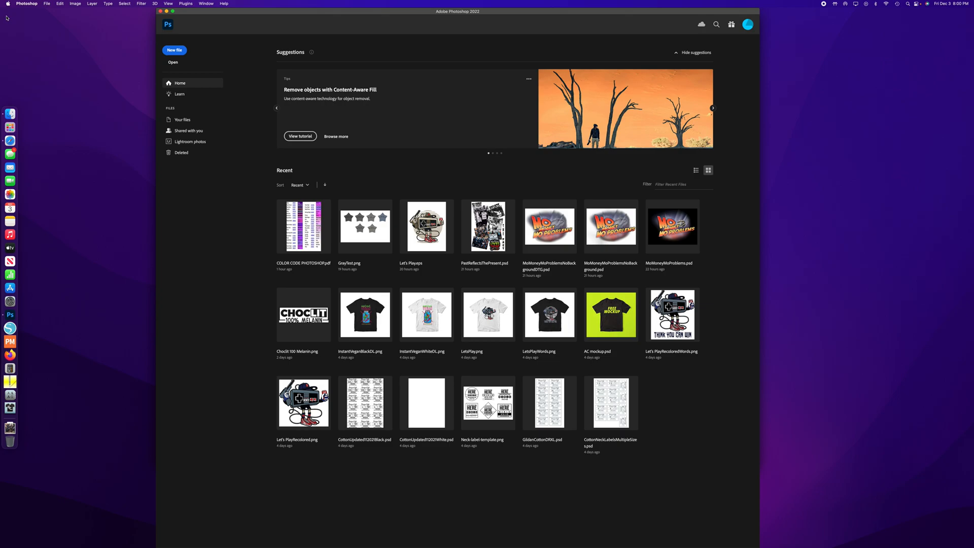
# - Switch to System Preferences and open the Printers & Scanners settings
pyautogui.click(8, 4)
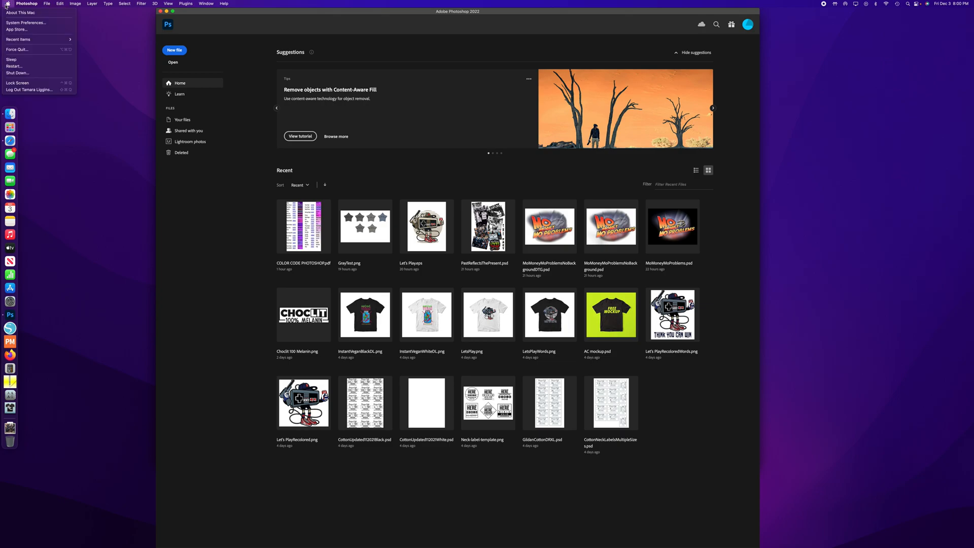
pyautogui.click(62, 26)
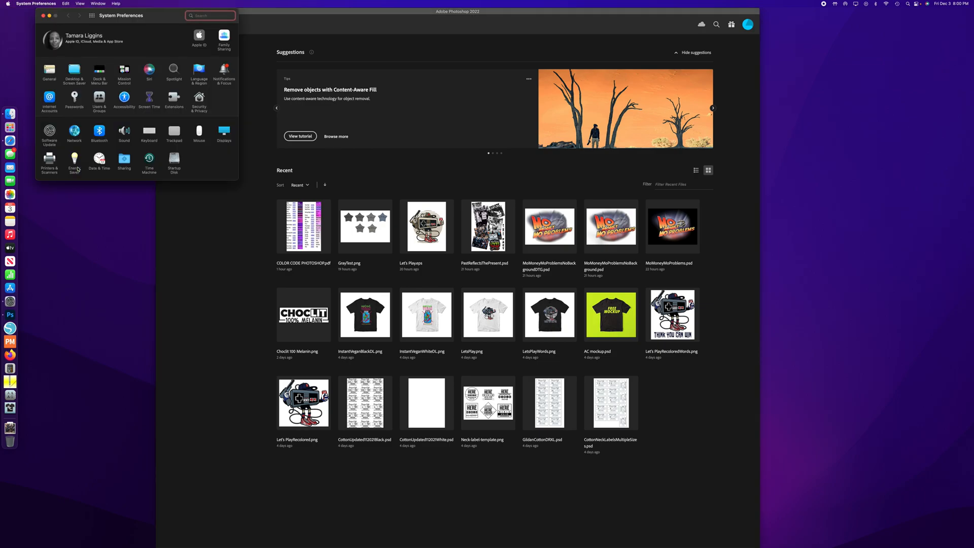
pyautogui.click(49, 162)
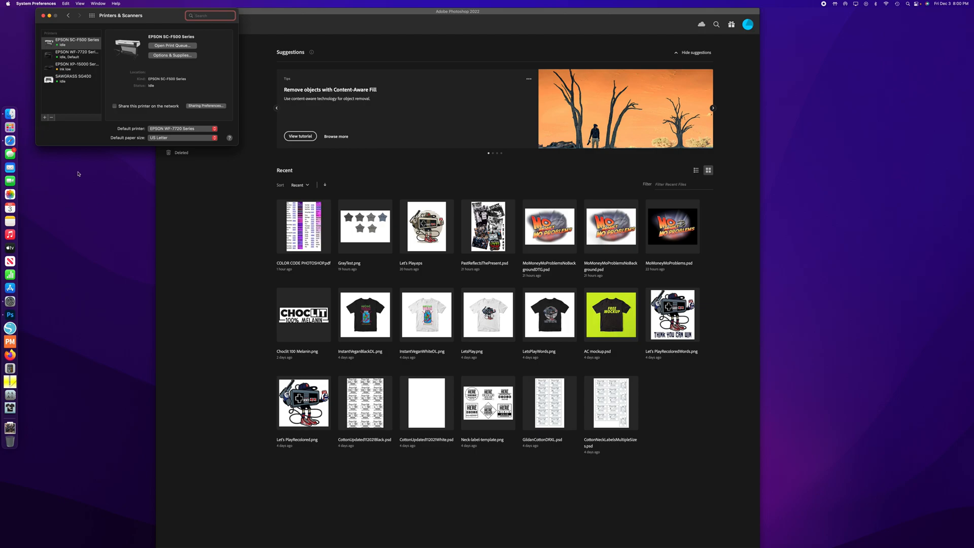
pyautogui.click(834, 223)
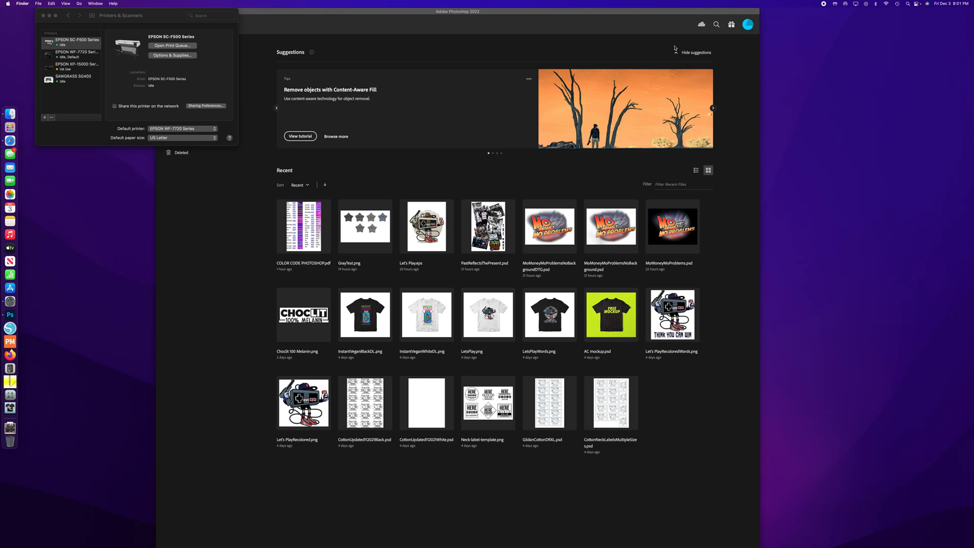
# - Switch to Safari and bring up a browser window over the other applications
pyautogui.press('super+Tab')
pyautogui.press('super+Tab')
pyautogui.press('super+Tab')
pyautogui.press('super+Tab')
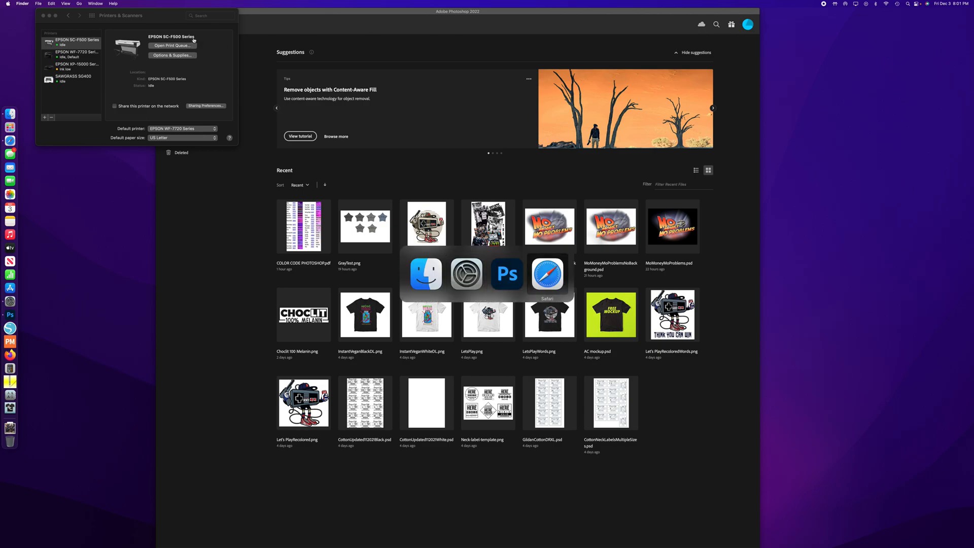
pyautogui.click(39, 4)
pyautogui.moveTo(95, 4)
pyautogui.click(104, 103)
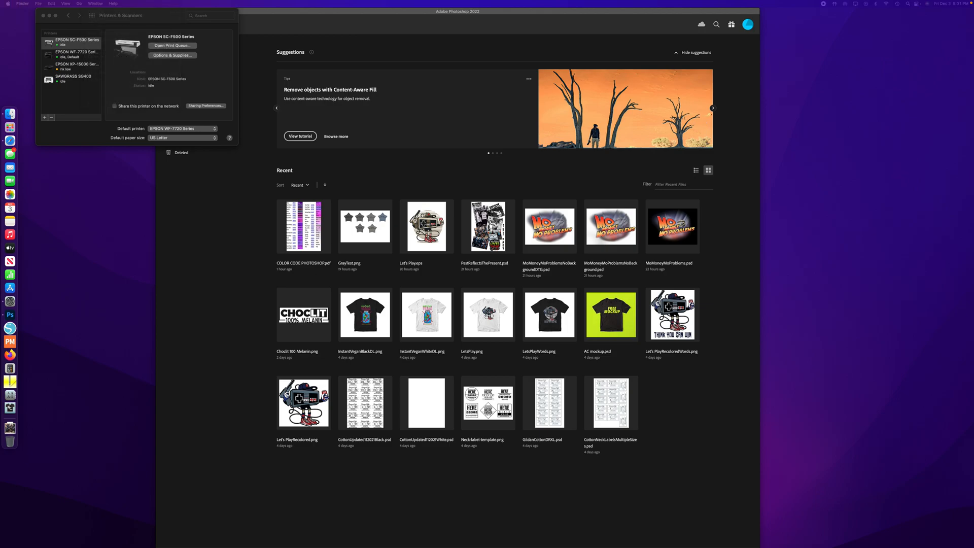
pyautogui.press('super+Tab')
pyautogui.moveTo(973, 122); pyautogui.dragTo(739, 44)
# - Load the epson.com website in the browser
pyautogui.write('rpdo')
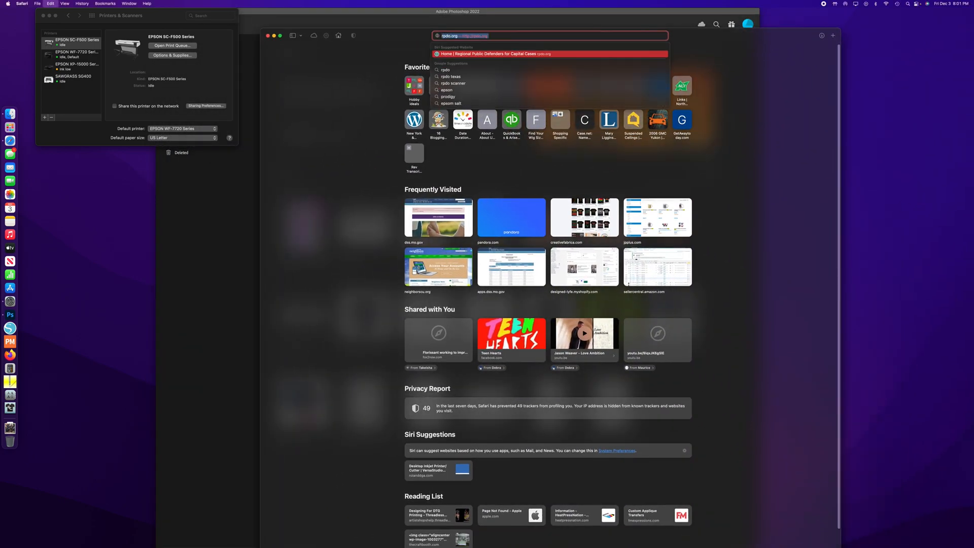
pyautogui.press('BackSpace')
pyautogui.press('BackSpace')
pyautogui.press('BackSpace')
pyautogui.write('epson')
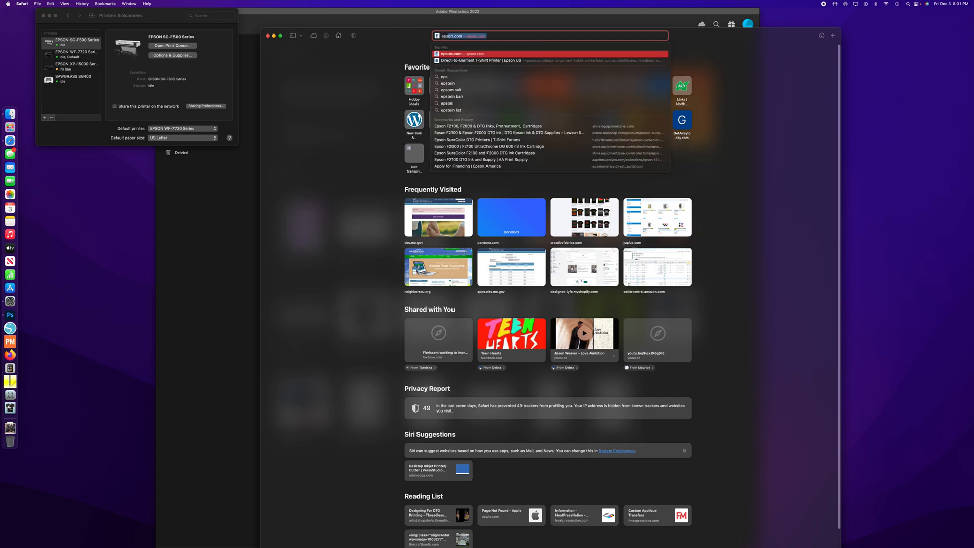
pyautogui.press('Return')
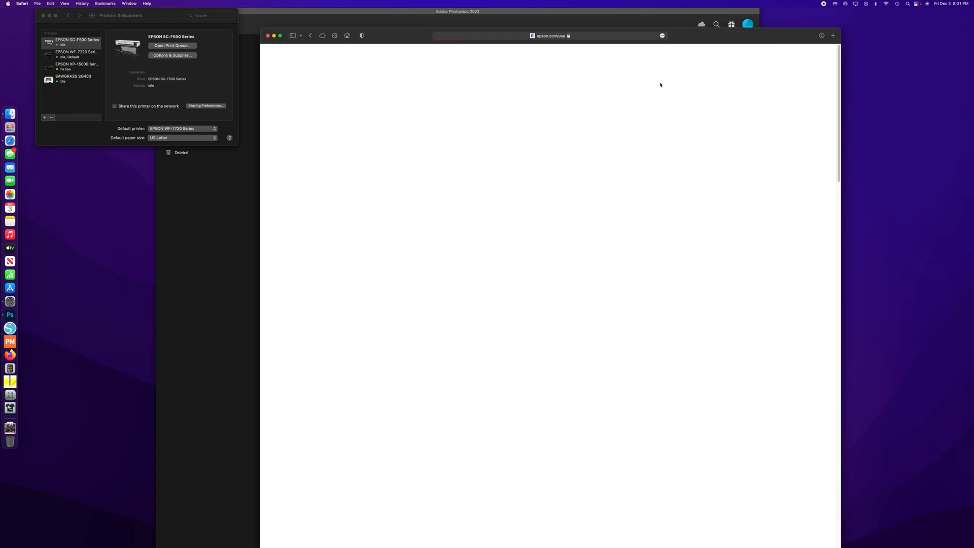
# - Search the Epson site for F570 and open the support page of the SureColor F570 Printer
pyautogui.click(735, 75)
pyautogui.write('F570')
pyautogui.press('Return')
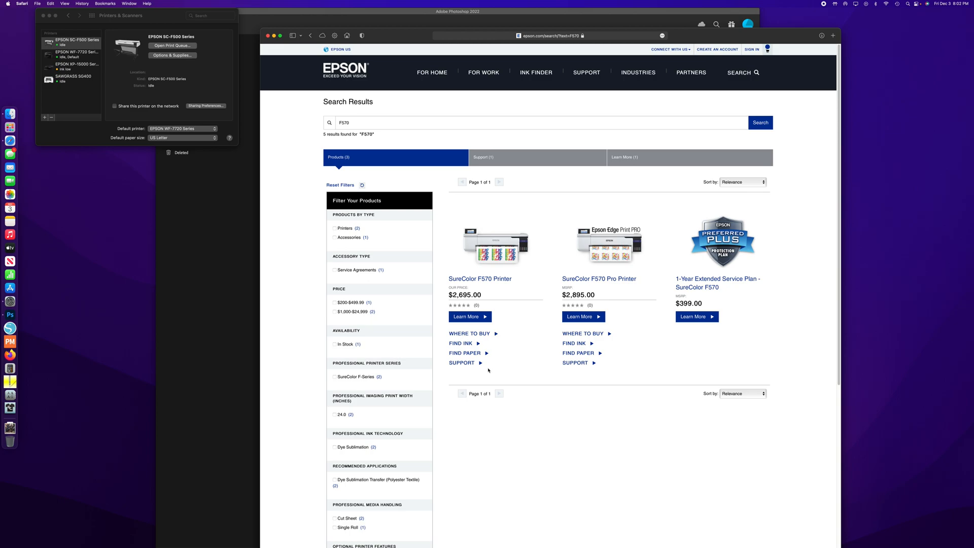
pyautogui.click(462, 362)
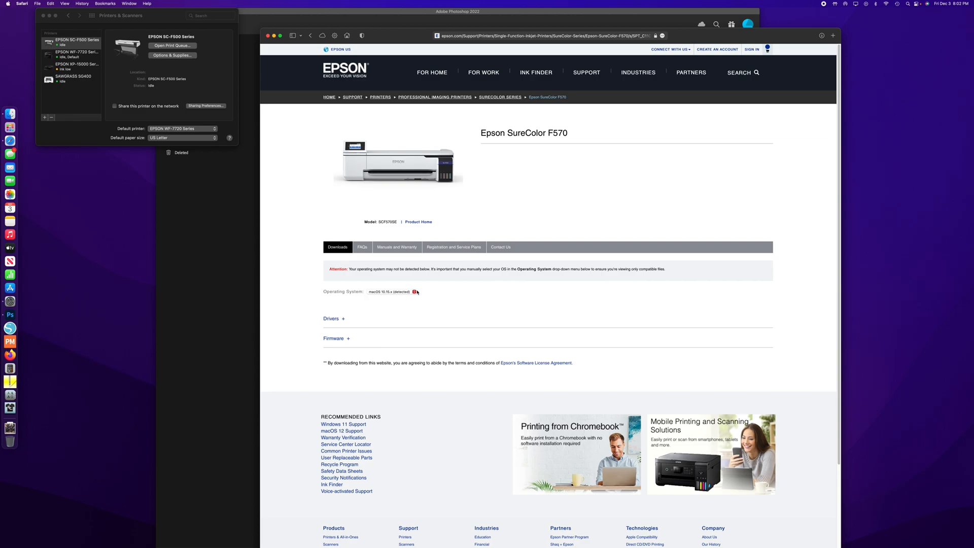
# - Check which macOS version is installed in the About This Mac overview, moving its window over the Epson page
pyautogui.click(68, 15)
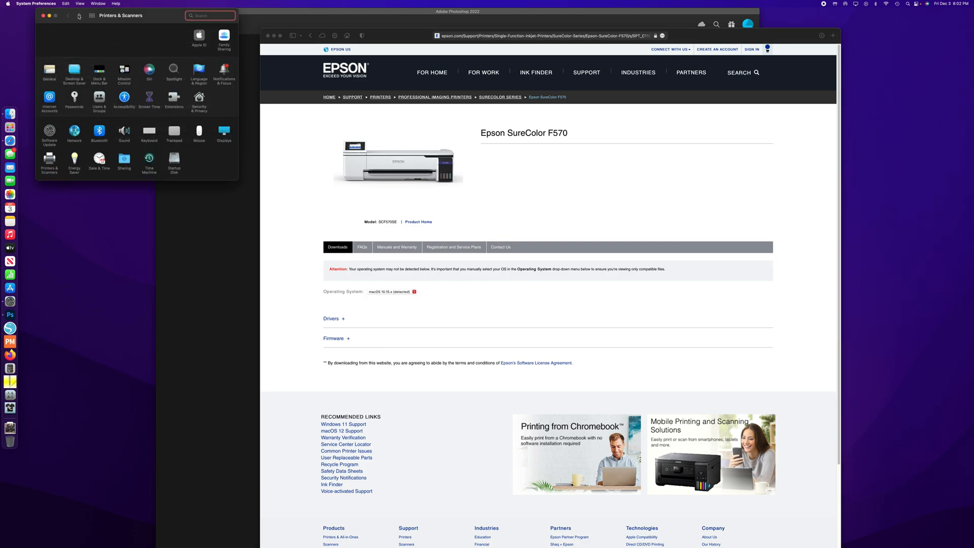
pyautogui.click(8, 4)
pyautogui.click(21, 12)
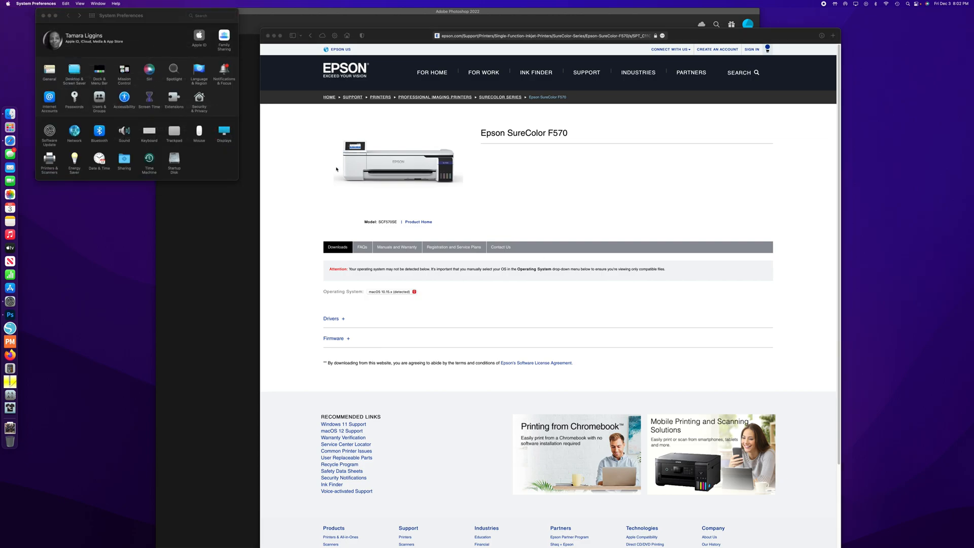
pyautogui.moveTo(569, 132); pyautogui.dragTo(430, 174)
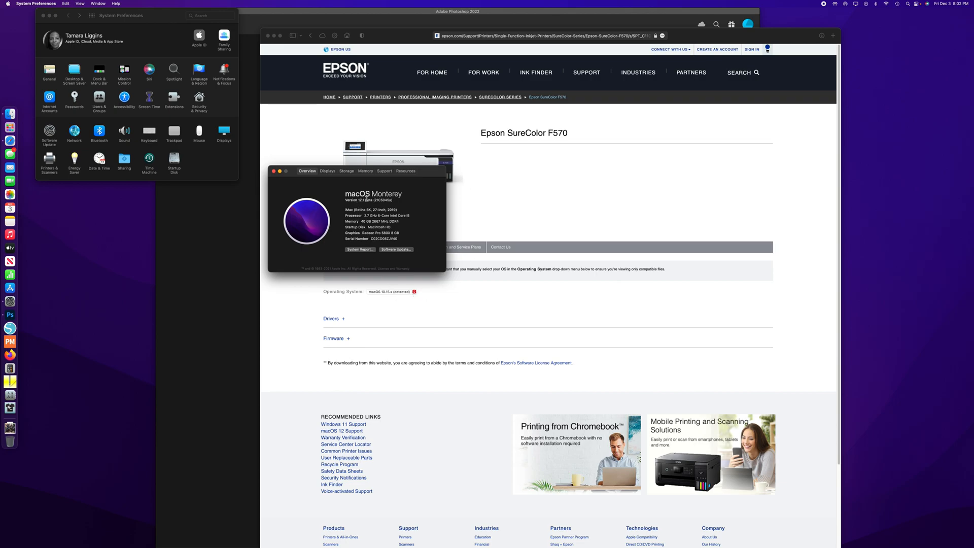
# - Expand the Drivers section among the SureColor F570 downloads and review the available packages
pyautogui.click(452, 301)
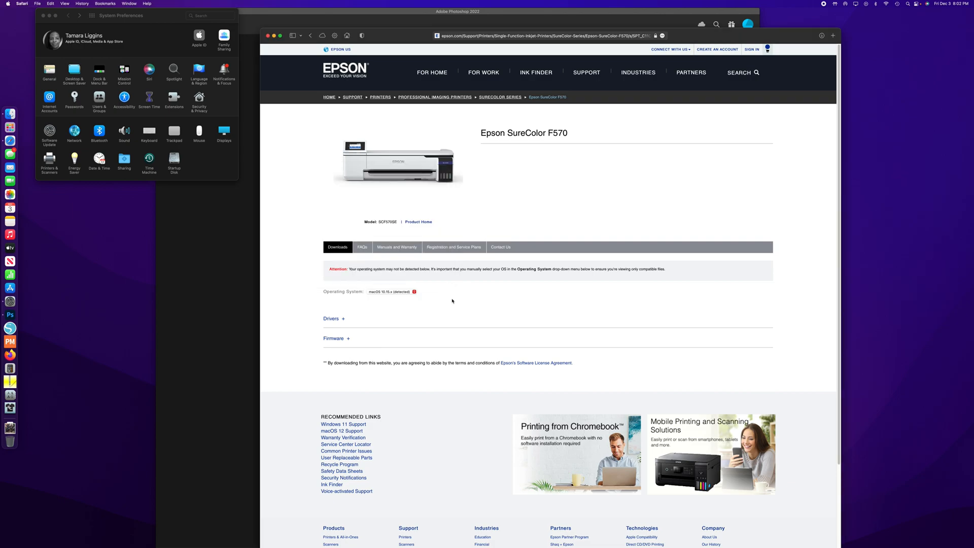
pyautogui.click(331, 319)
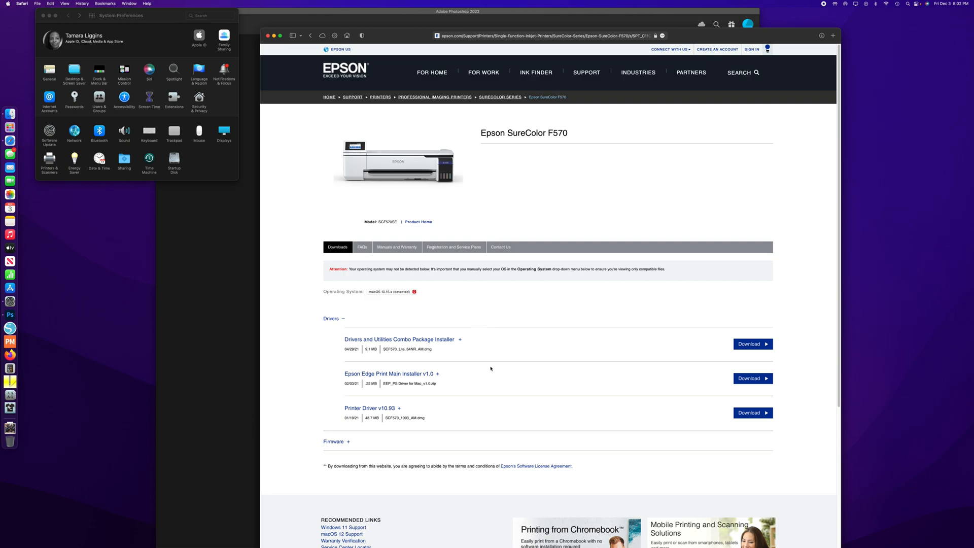
pyautogui.scroll(-4, 491, 369)
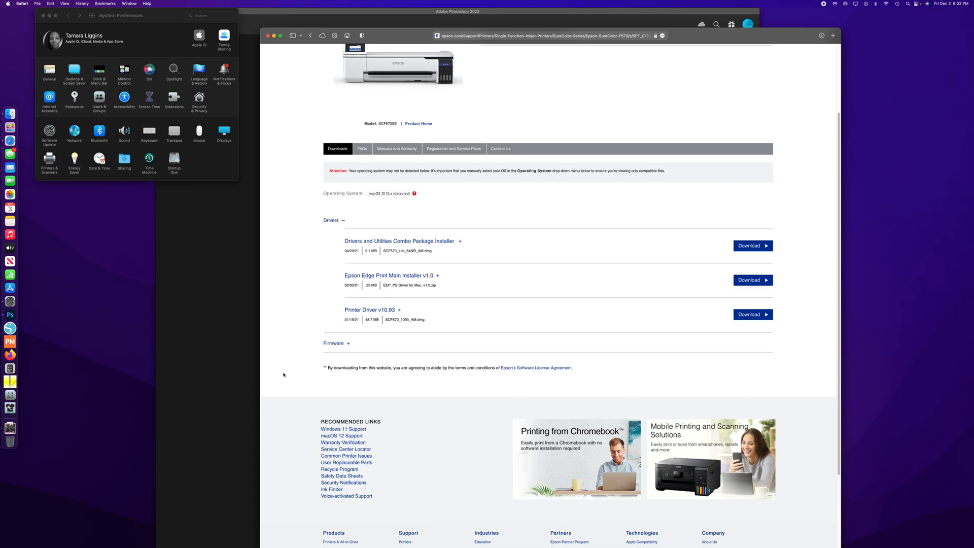
# - Select the Bonjour printer EPSON SC-F500 Series for adding, assign it the EPSON SC-F500 Series software, and close the Add Printer window without adding it
pyautogui.click(49, 160)
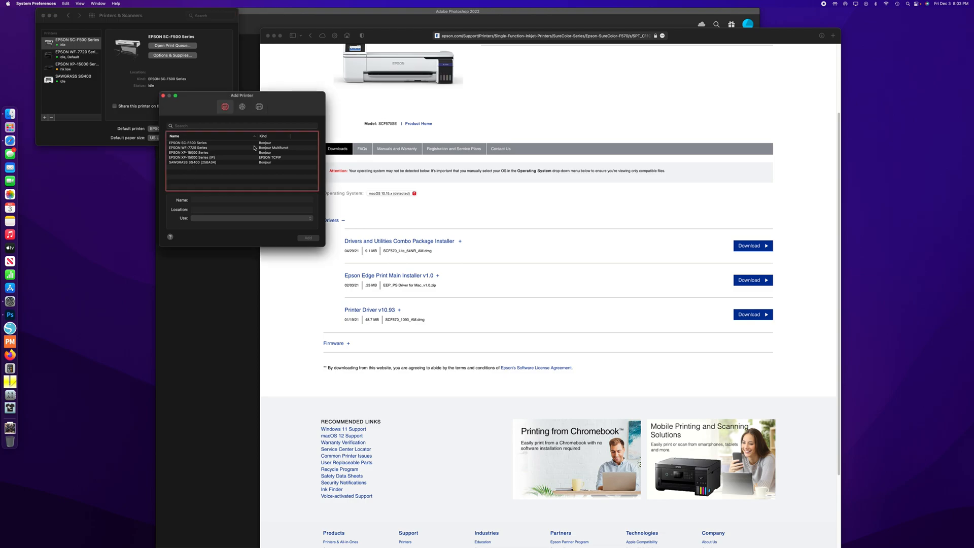
pyautogui.click(196, 144)
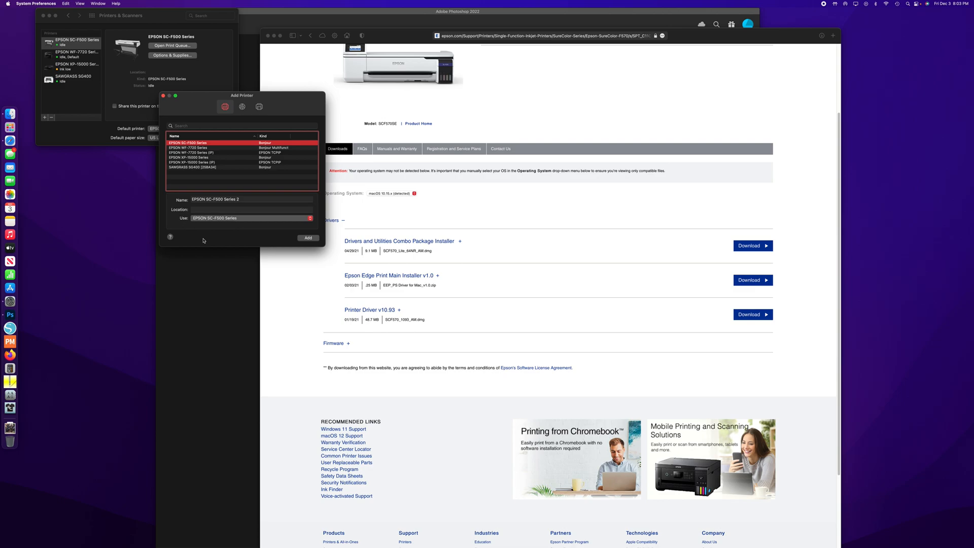
pyautogui.click(198, 218)
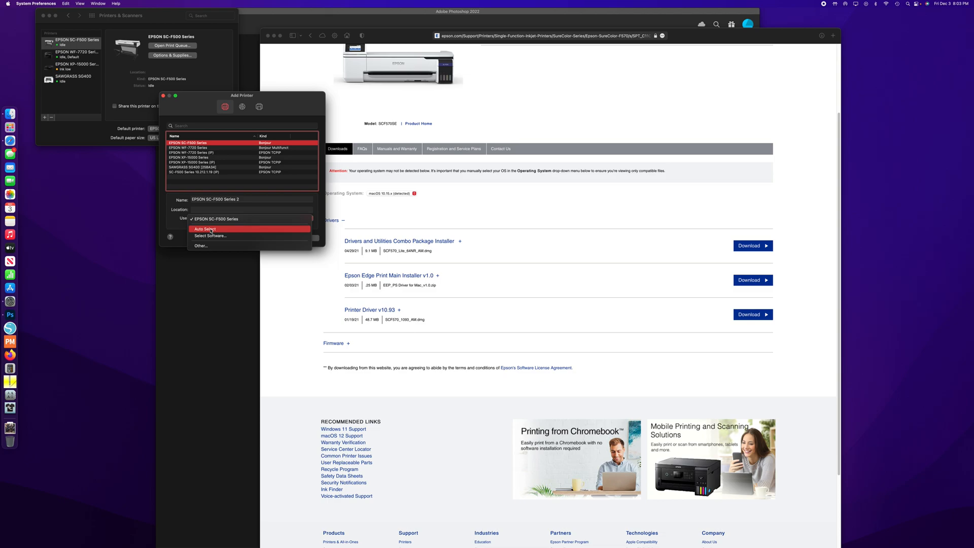
pyautogui.click(210, 236)
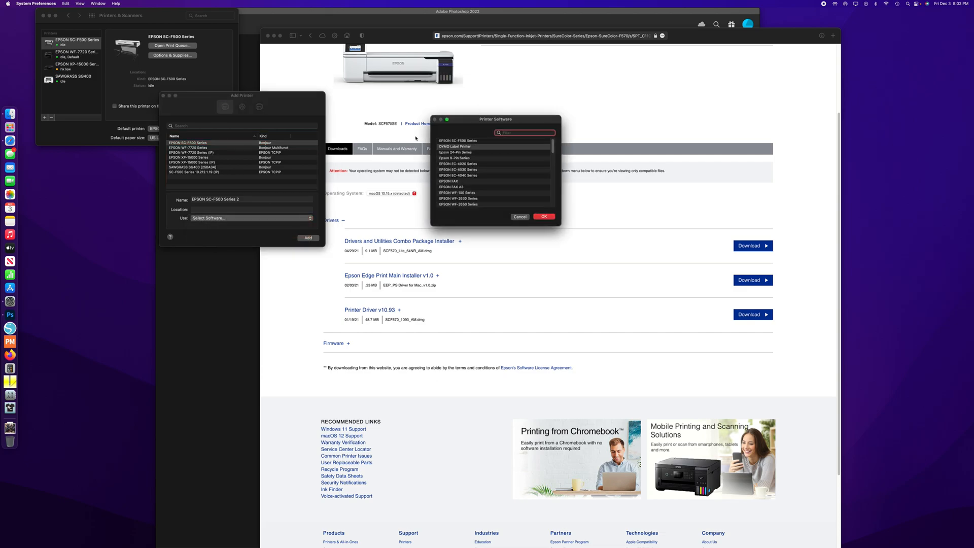
pyautogui.click(458, 141)
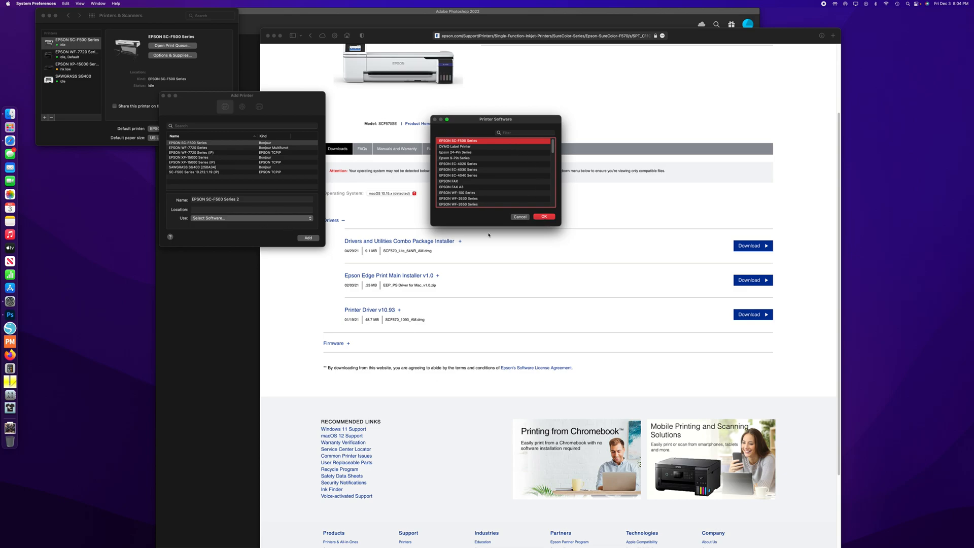
pyautogui.click(542, 216)
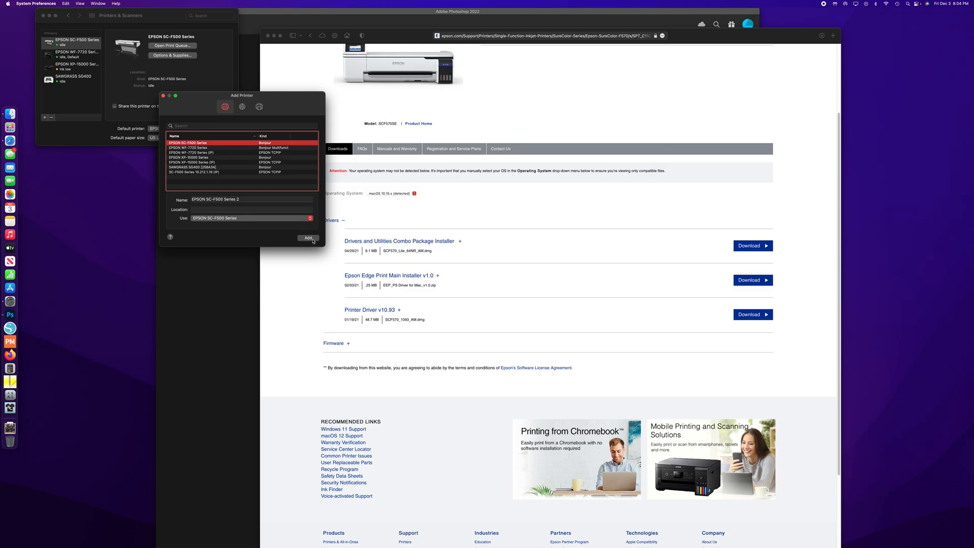
pyautogui.click(163, 96)
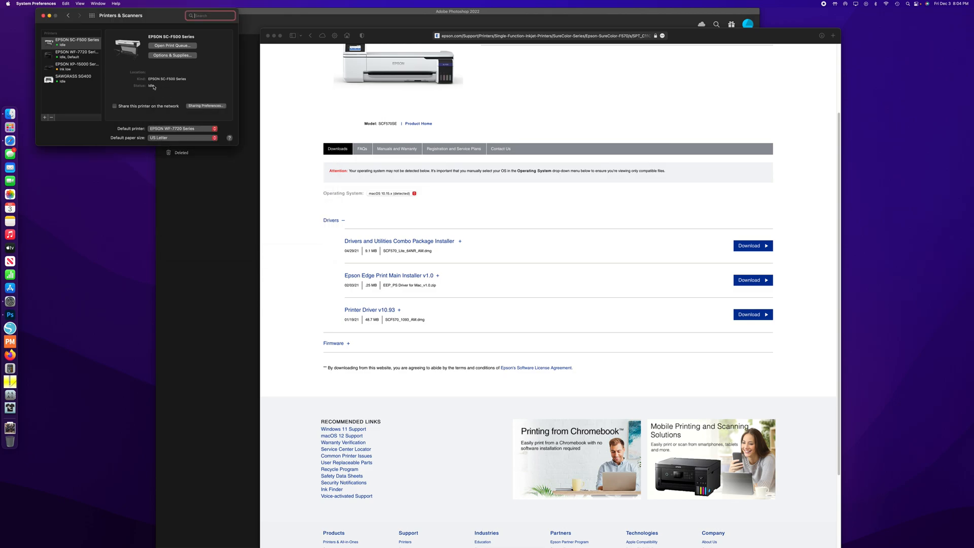
# - Examine the general, driver option, supply level and utility settings of the EPSON SC-F500 Series printer, and leave without changing them
pyautogui.click(79, 43)
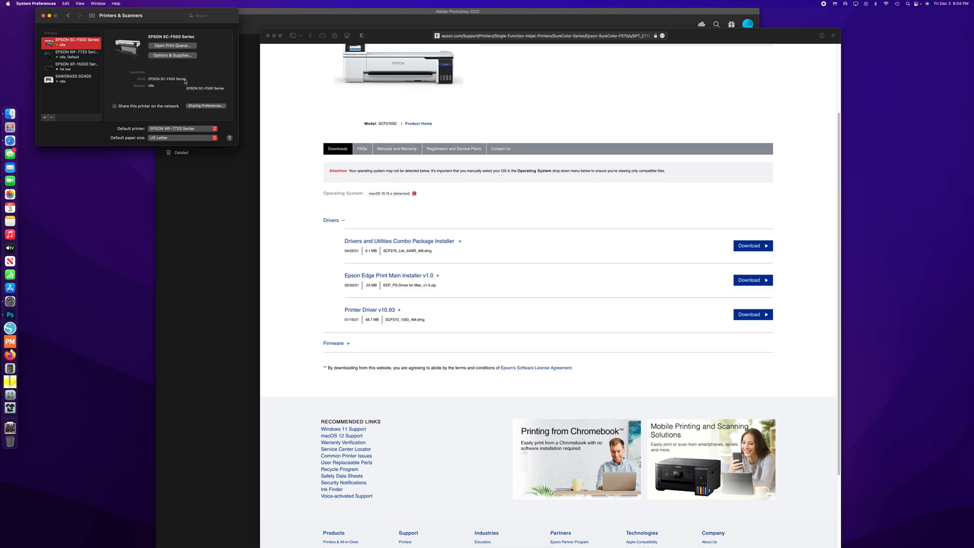
pyautogui.click(172, 55)
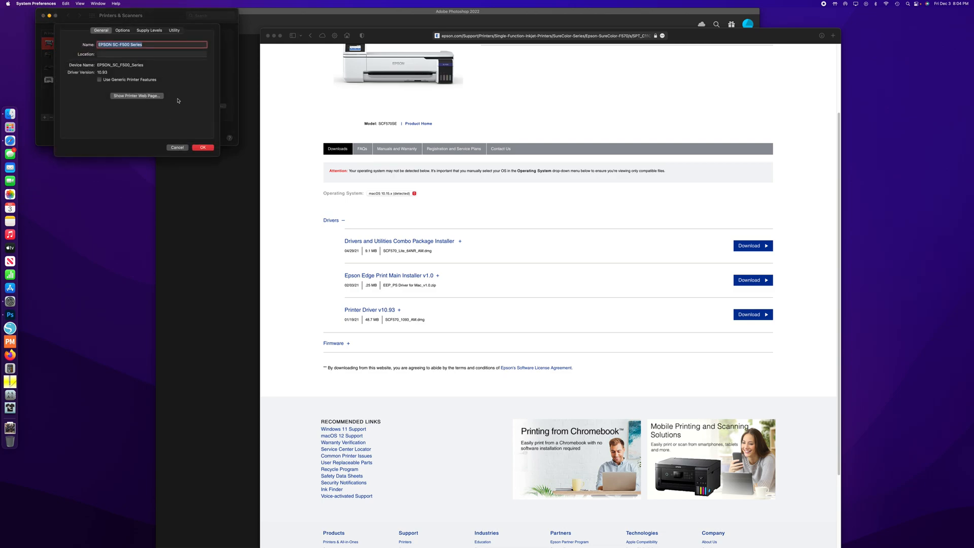
pyautogui.click(122, 31)
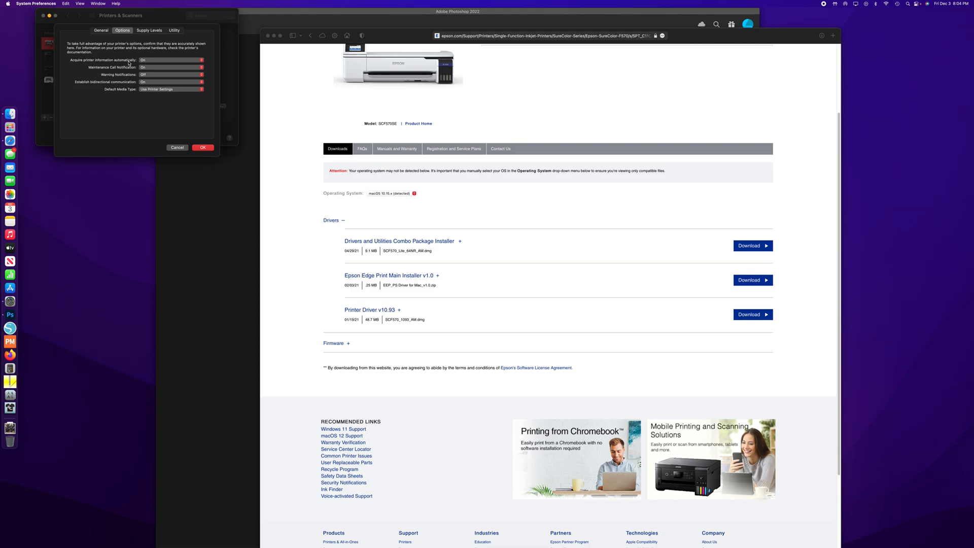
pyautogui.click(146, 90)
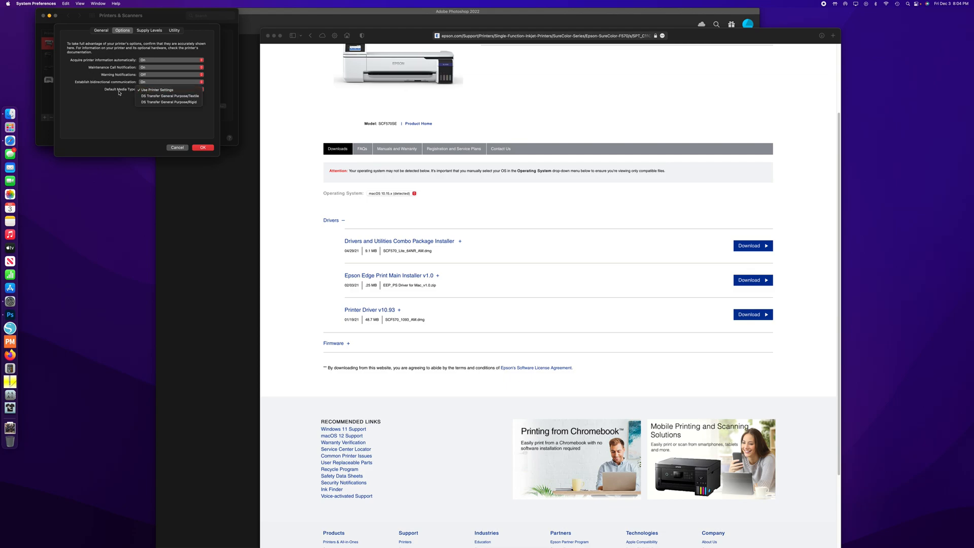
pyautogui.click(96, 93)
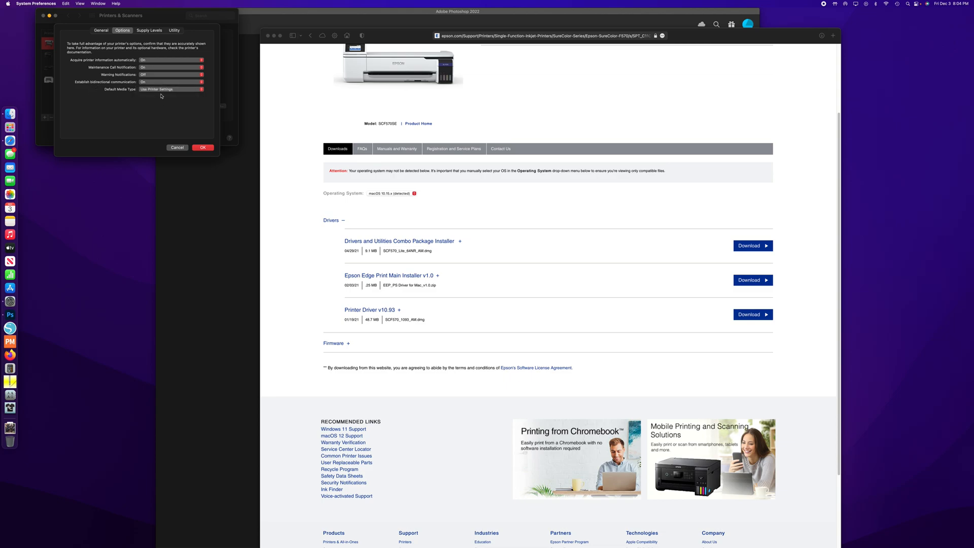
pyautogui.click(152, 31)
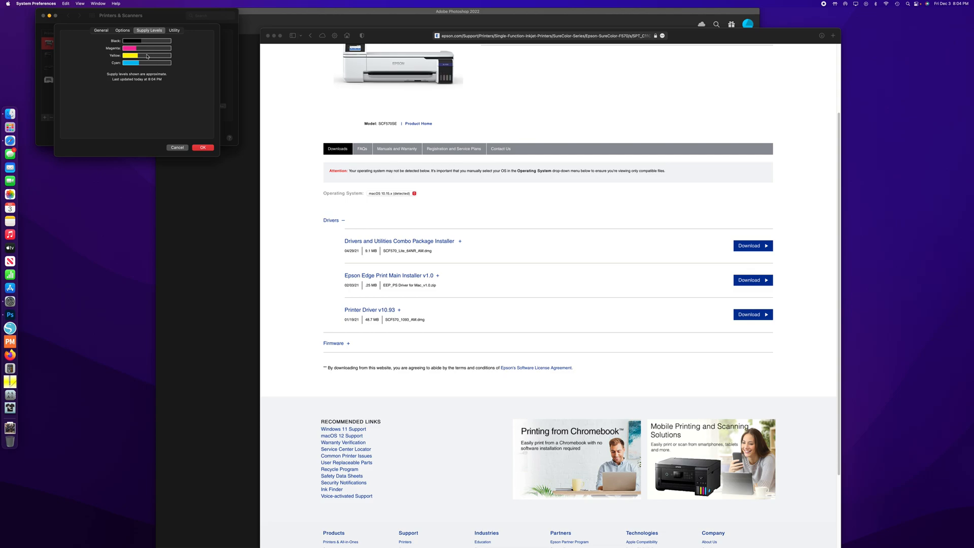
pyautogui.click(171, 31)
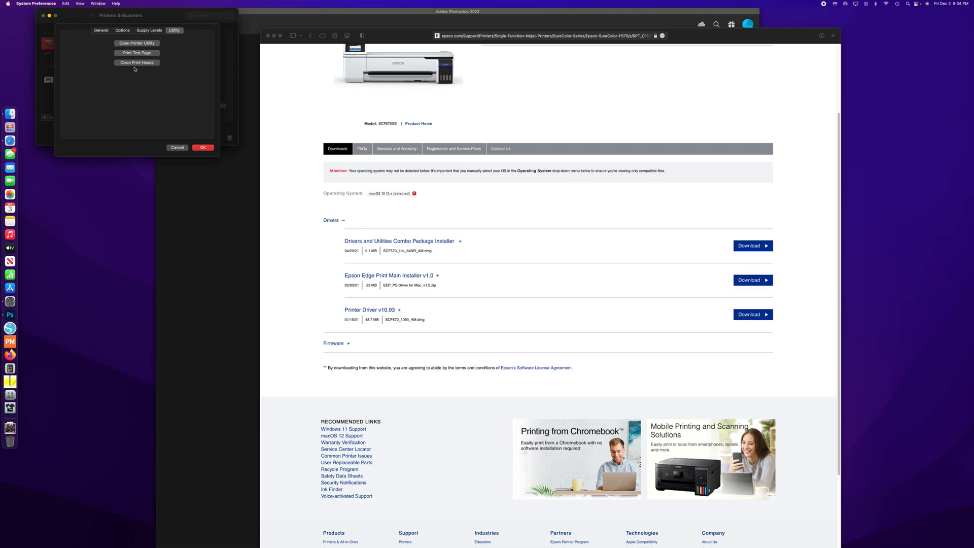
pyautogui.click(105, 31)
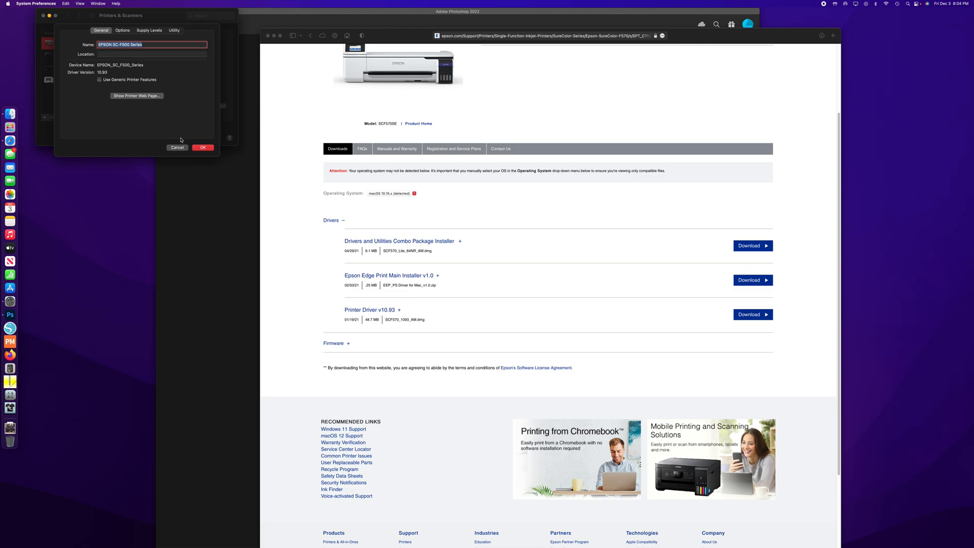
pyautogui.click(176, 148)
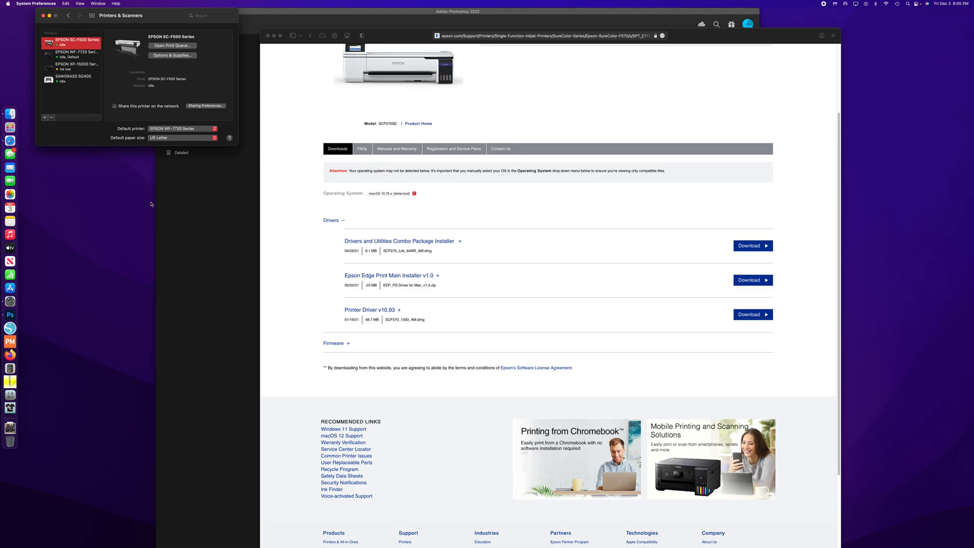
# - Switch to Finder and open the Macintosh HD drive from the Computer location
pyautogui.click(179, 208)
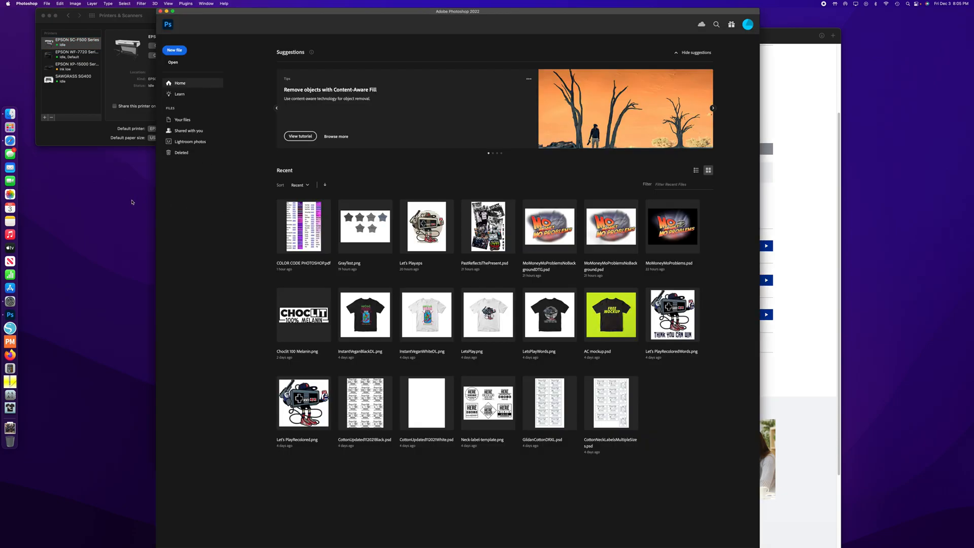
pyautogui.click(8, 115)
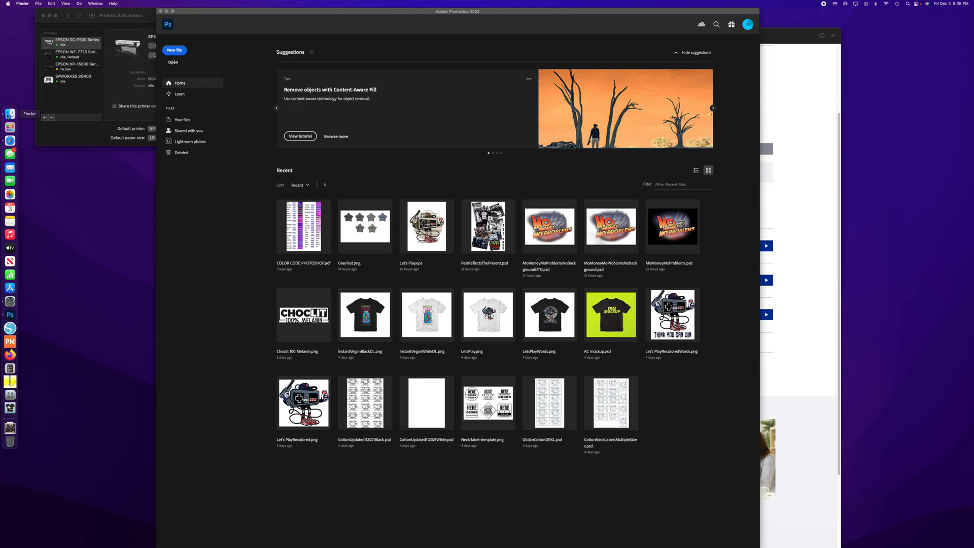
pyautogui.click(8, 115)
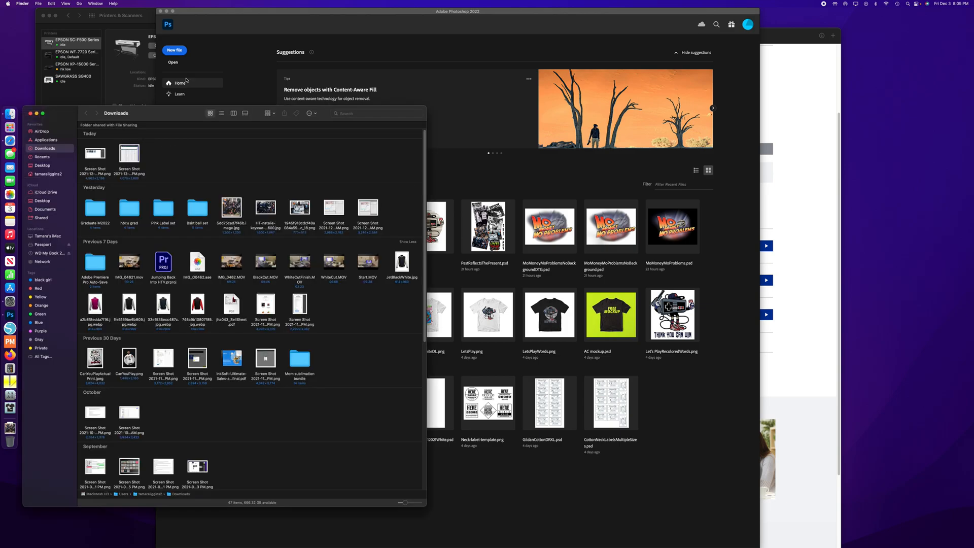
pyautogui.click(78, 3)
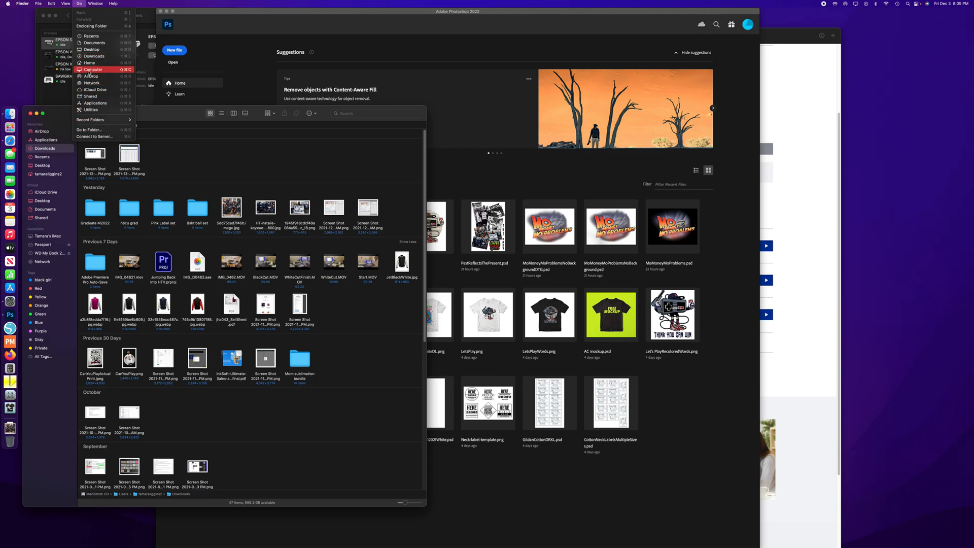
pyautogui.click(88, 70)
pyautogui.doubleClick(96, 145)
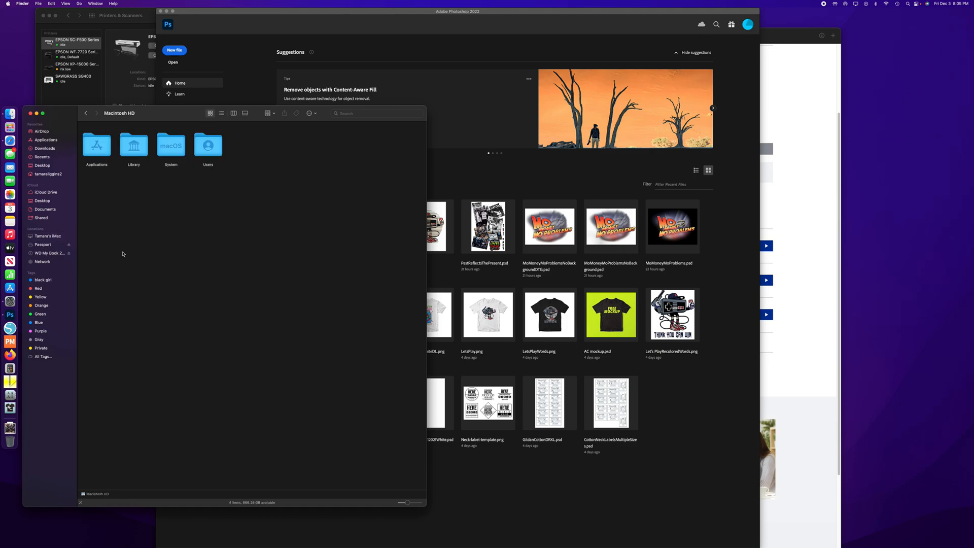
# - Open the ColorSync Profiles folder inside Library and locate the Epson SC-F500 General Purpose rigid and textile profiles
pyautogui.doubleClick(143, 163)
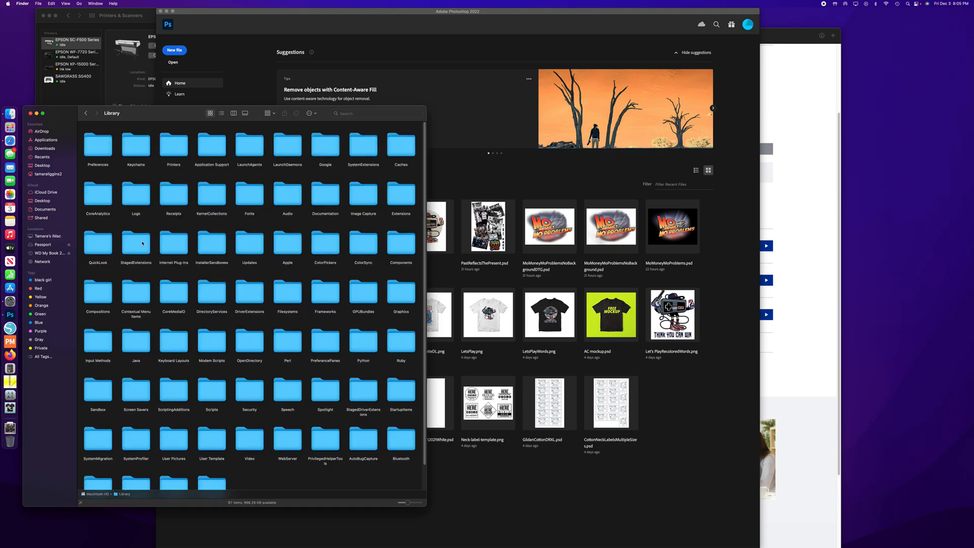
pyautogui.scroll(-2, 228, 283)
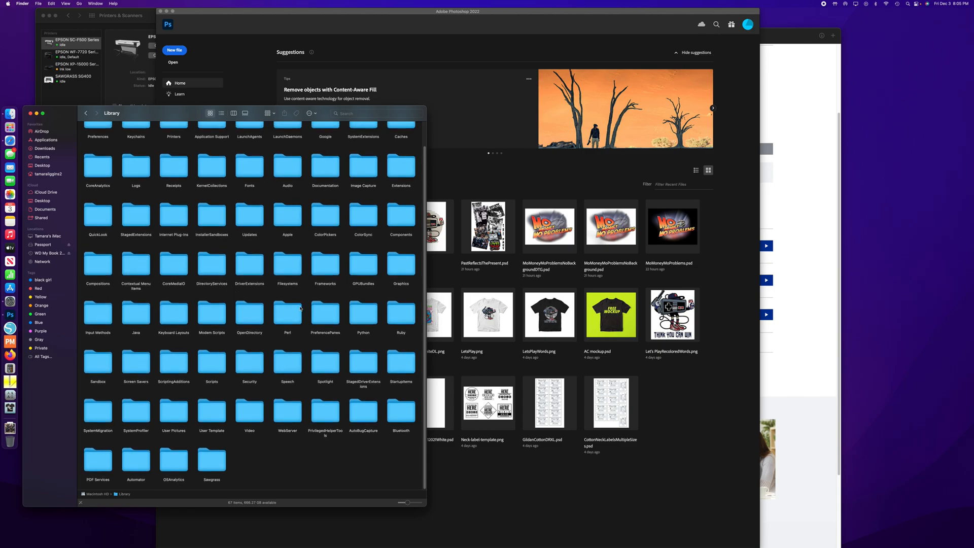
pyautogui.doubleClick(357, 219)
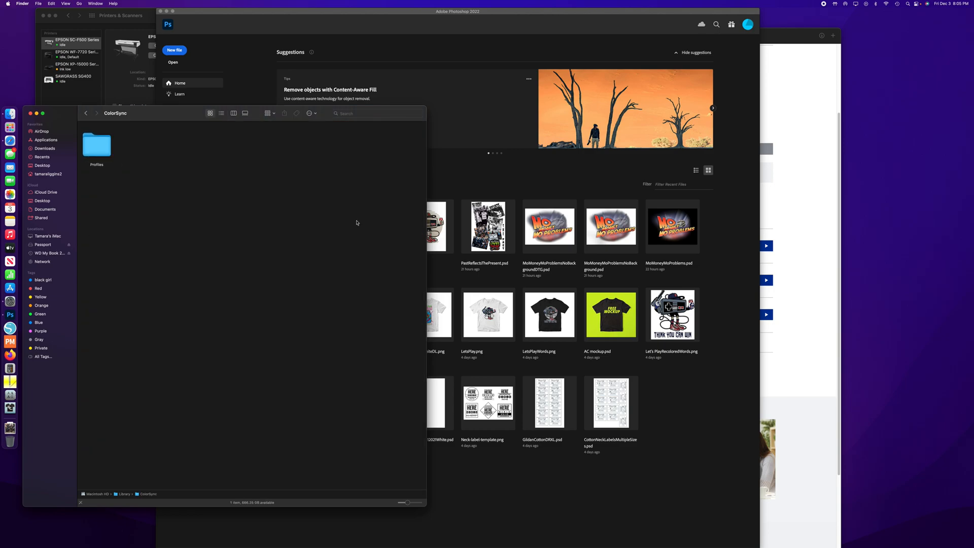
pyautogui.doubleClick(97, 143)
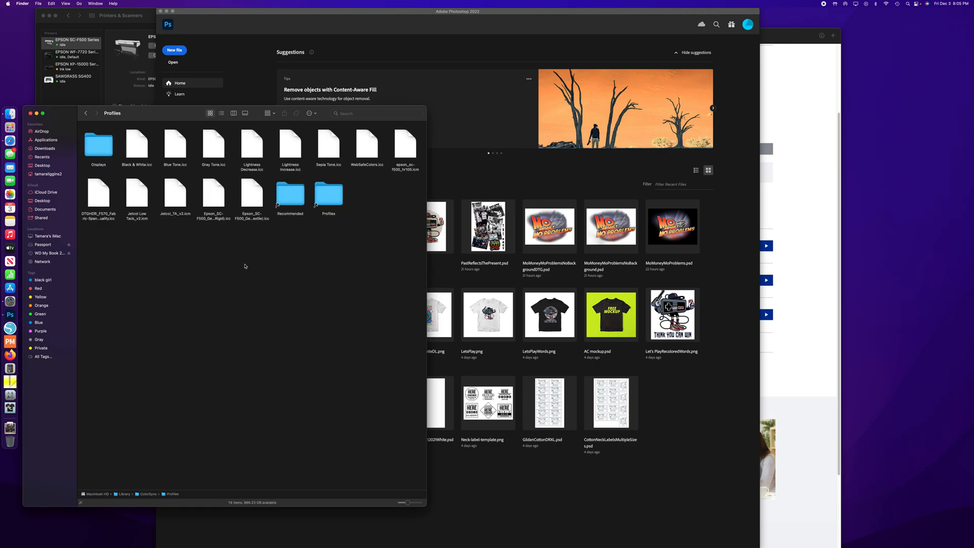
pyautogui.click(206, 202)
pyautogui.press('Right')
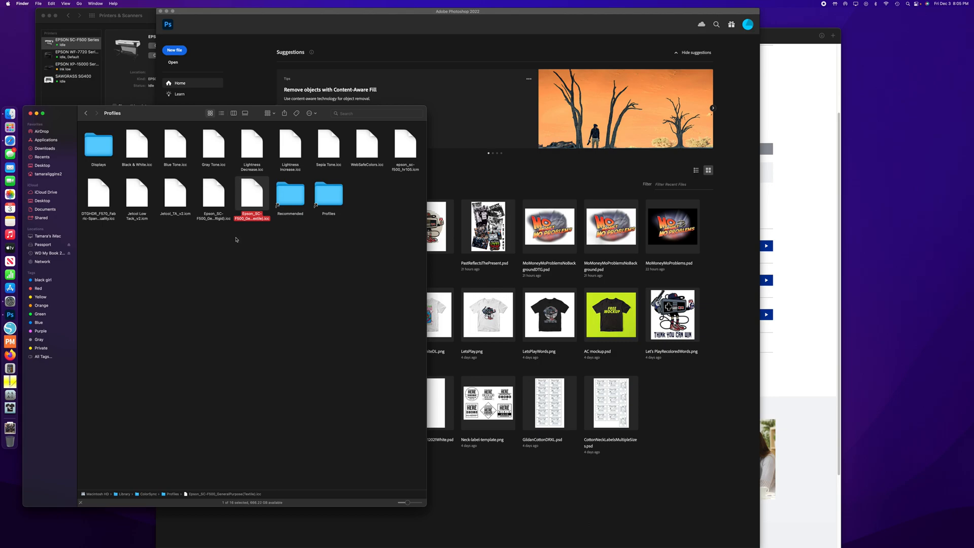
pyautogui.click(213, 252)
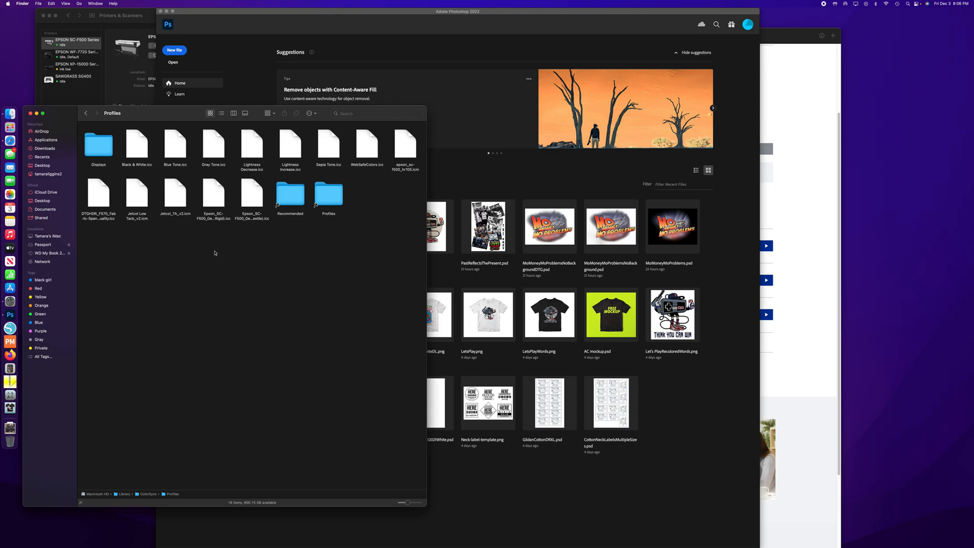
# - View the Adobe color profiles folder through the Profiles alias, and return to the ColorSync Profiles folder
pyautogui.click(316, 199)
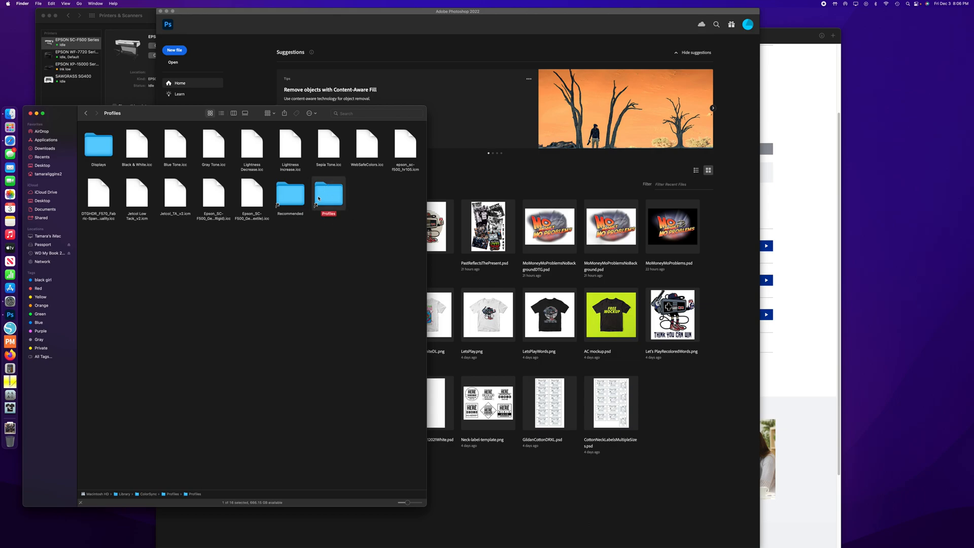
pyautogui.rightClick(320, 194)
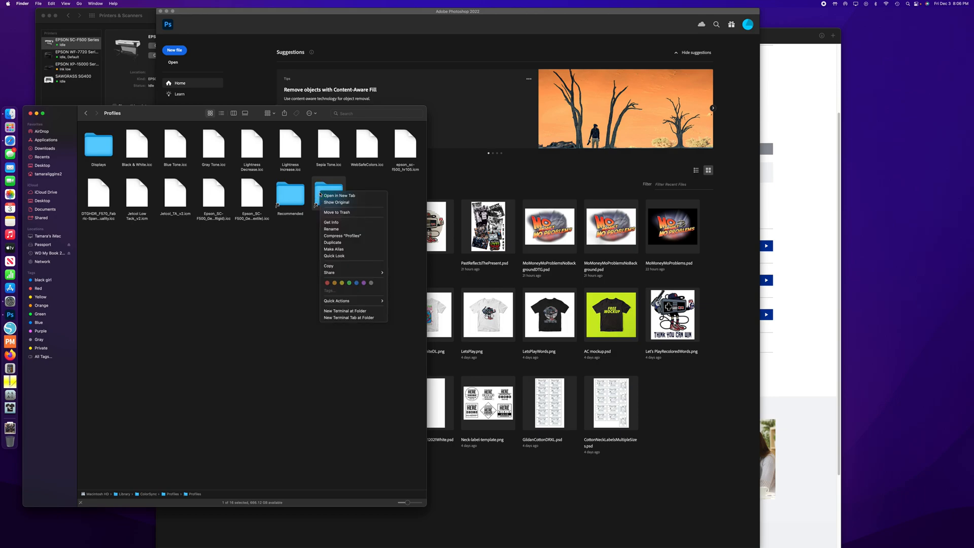
pyautogui.click(279, 239)
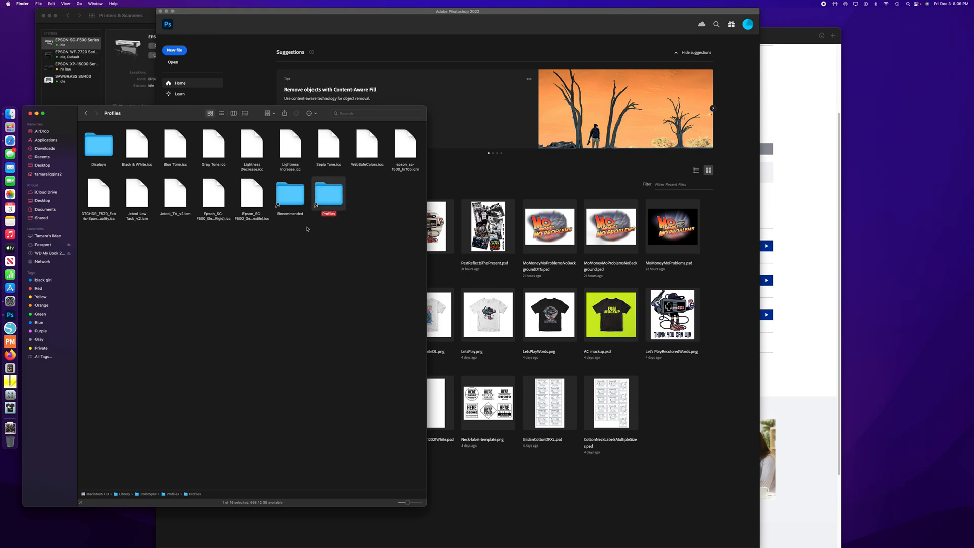
pyautogui.doubleClick(318, 186)
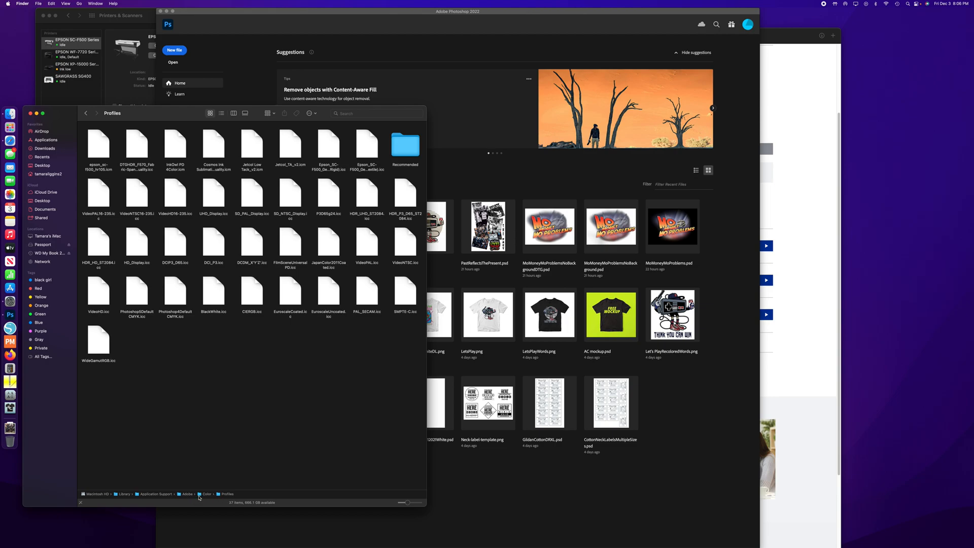
pyautogui.click(85, 114)
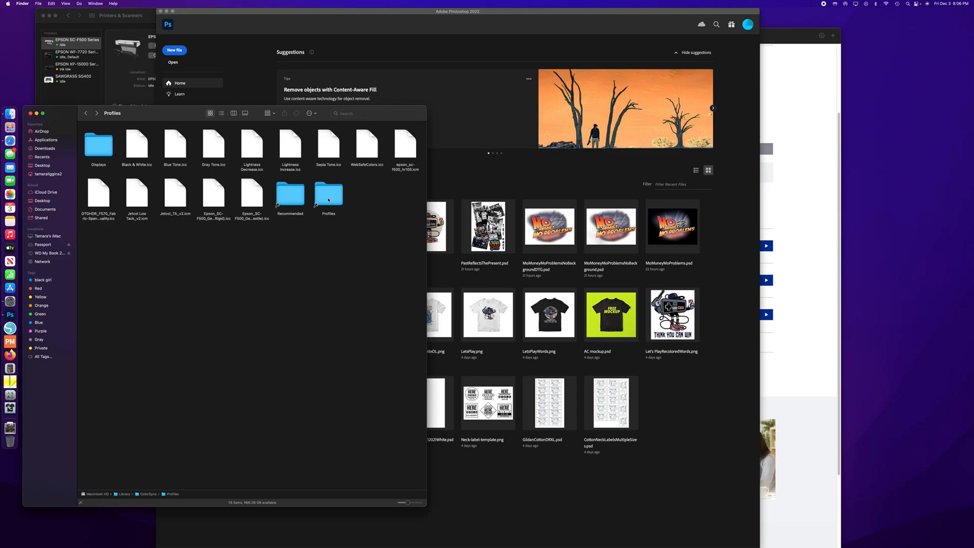
# - Copy Epson_SC-F500_GeneralPurpose(Rigid).icc and paste it into the Profiles alias folder
pyautogui.rightClick(219, 198)
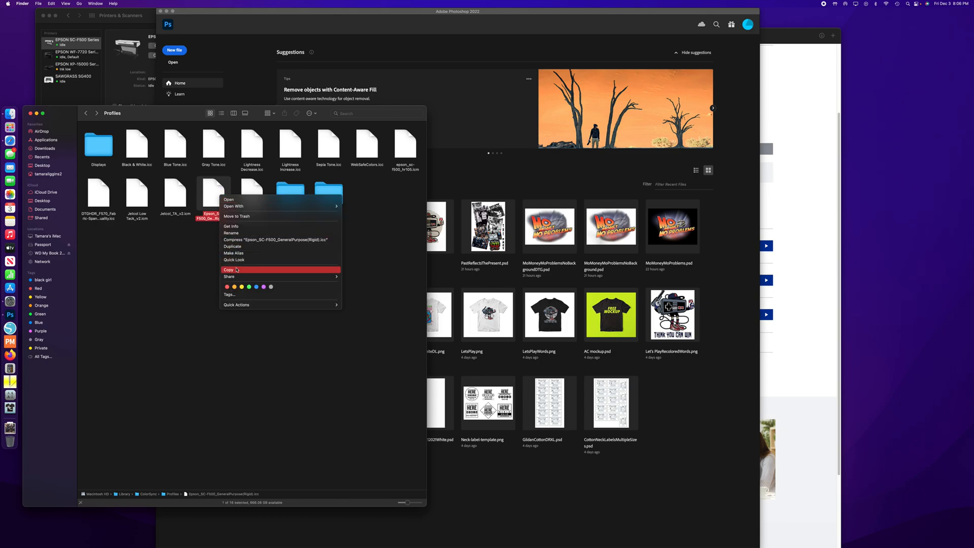
pyautogui.click(248, 269)
pyautogui.click(336, 190)
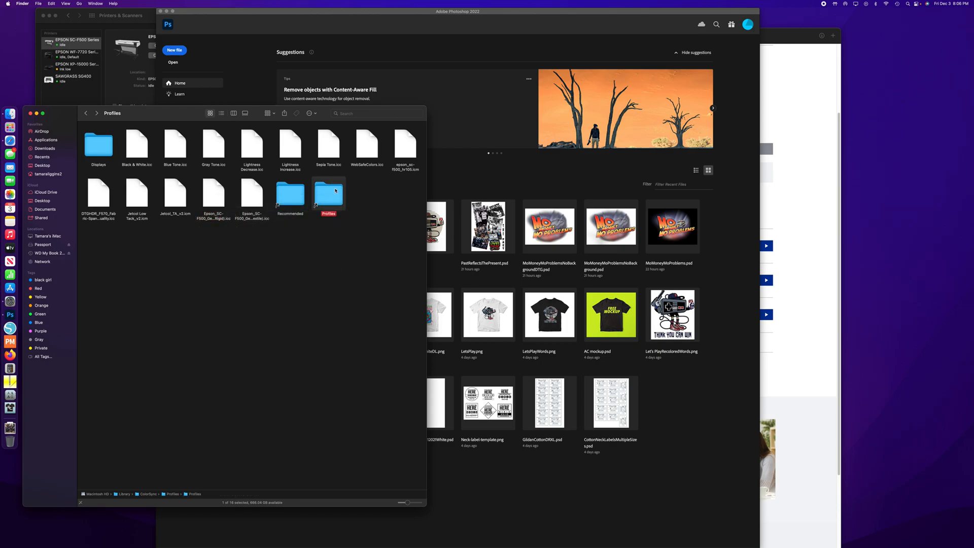
pyautogui.rightClick(336, 189)
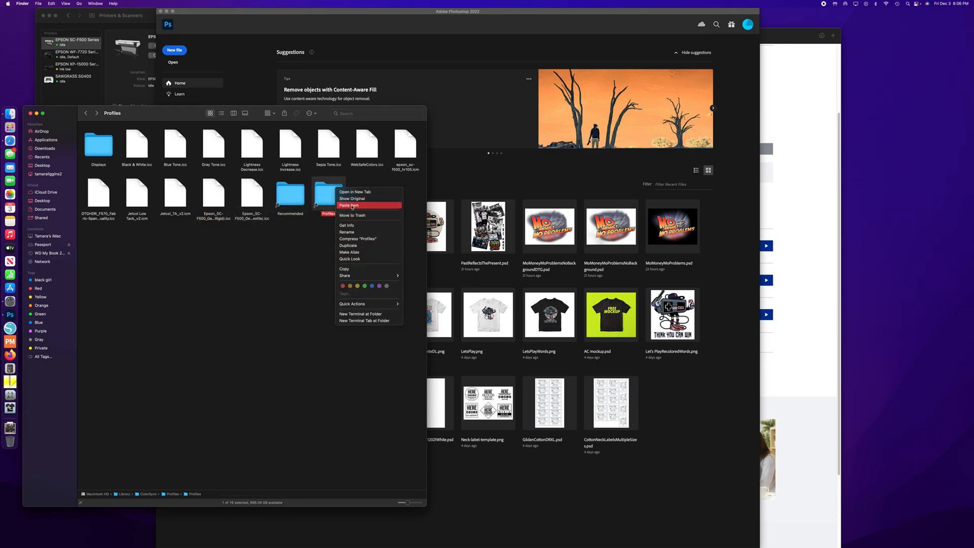
pyautogui.click(348, 208)
pyautogui.click(287, 274)
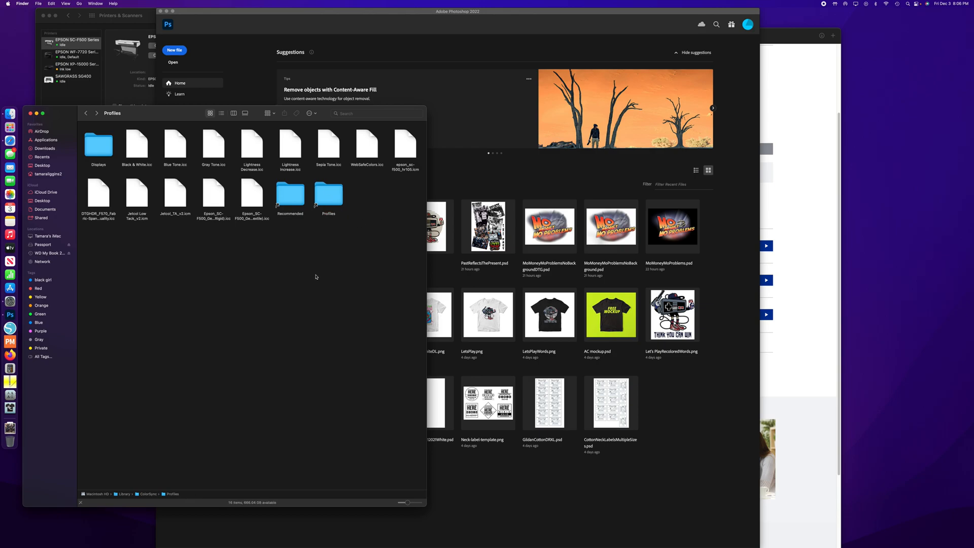
# - Examine the Epson HR105, Jetcol Low Tack, Jetcol_TA and General Purpose rigid and textile profiles in the ColorSync Profiles folder
pyautogui.click(403, 147)
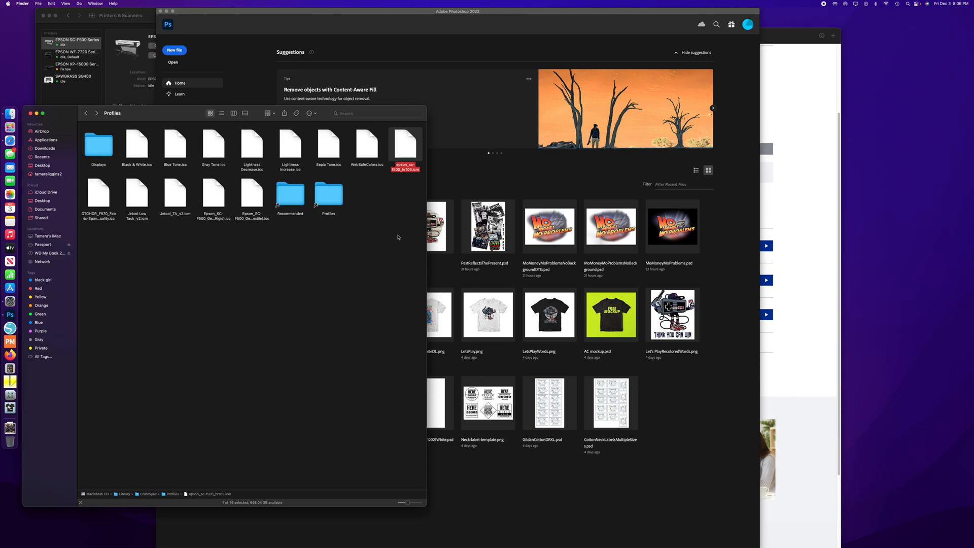
pyautogui.click(145, 194)
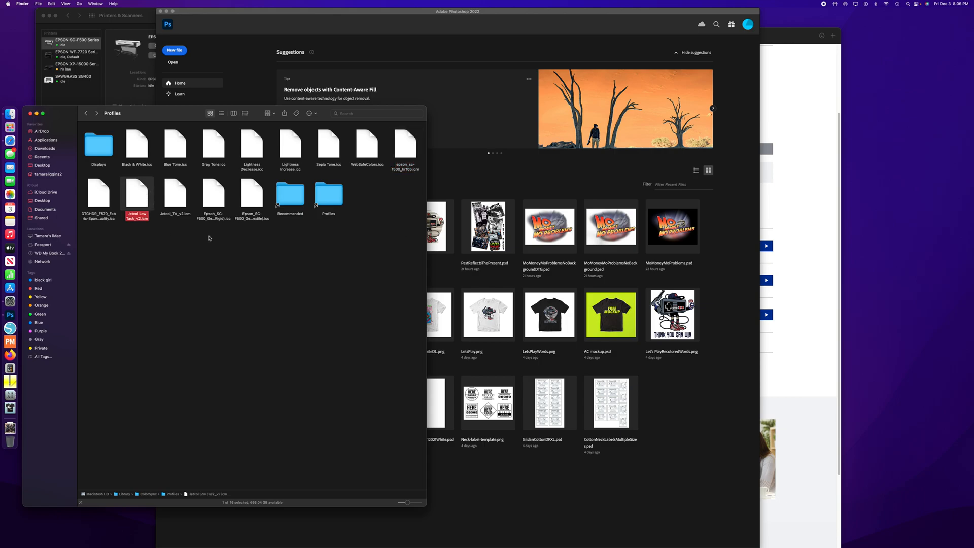
pyautogui.click(182, 202)
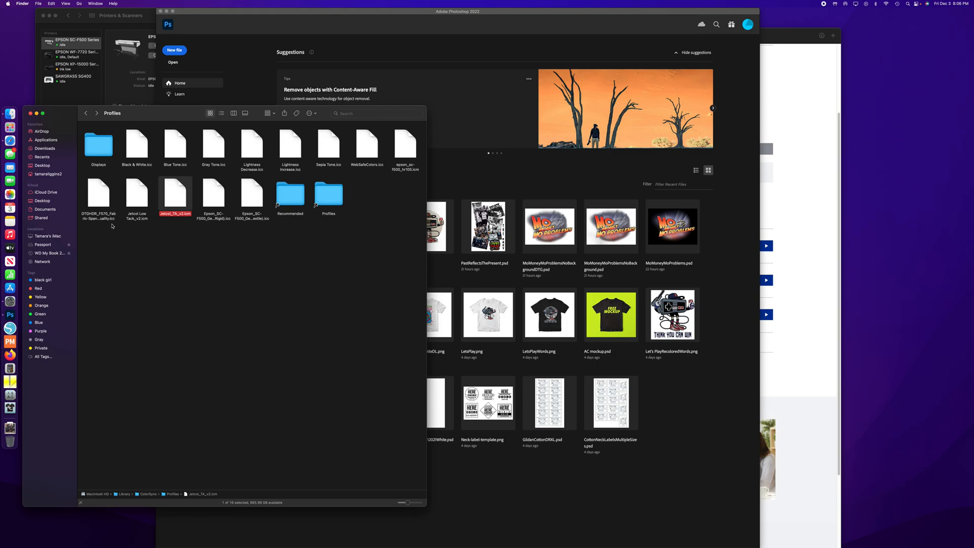
pyautogui.click(225, 265)
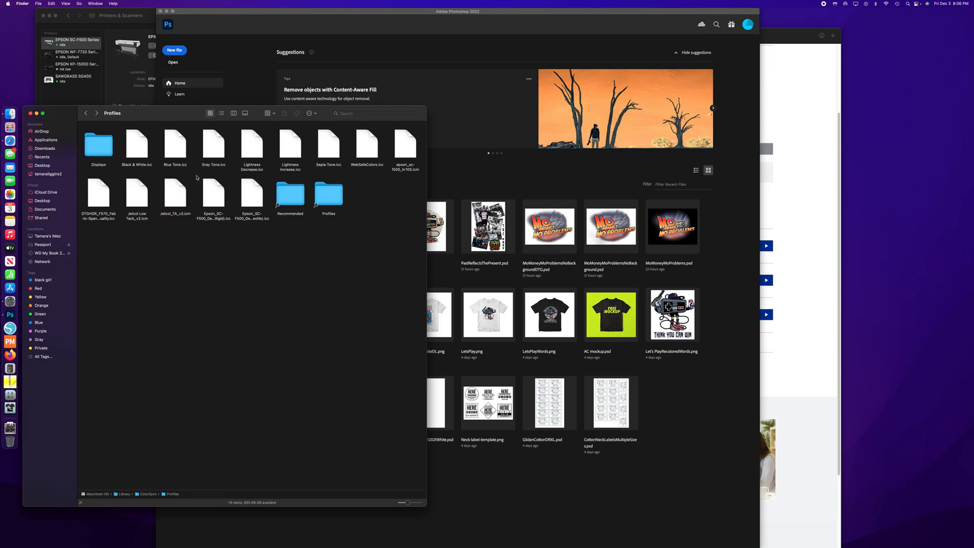
pyautogui.moveTo(196, 177); pyautogui.dragTo(271, 232)
pyautogui.click(214, 208)
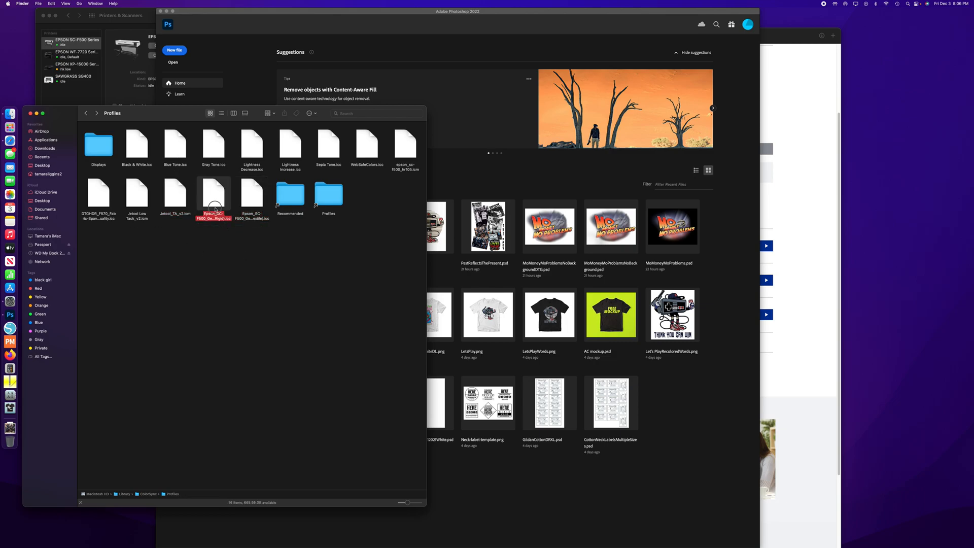
pyautogui.click(252, 203)
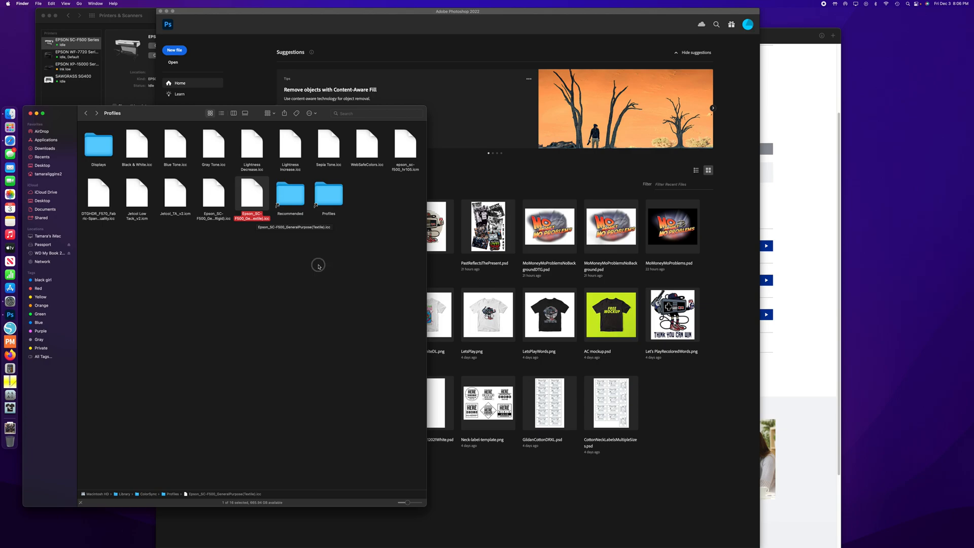
pyautogui.click(288, 241)
# - Close the Finder window and the Printers & Scanners window
pyautogui.click(30, 113)
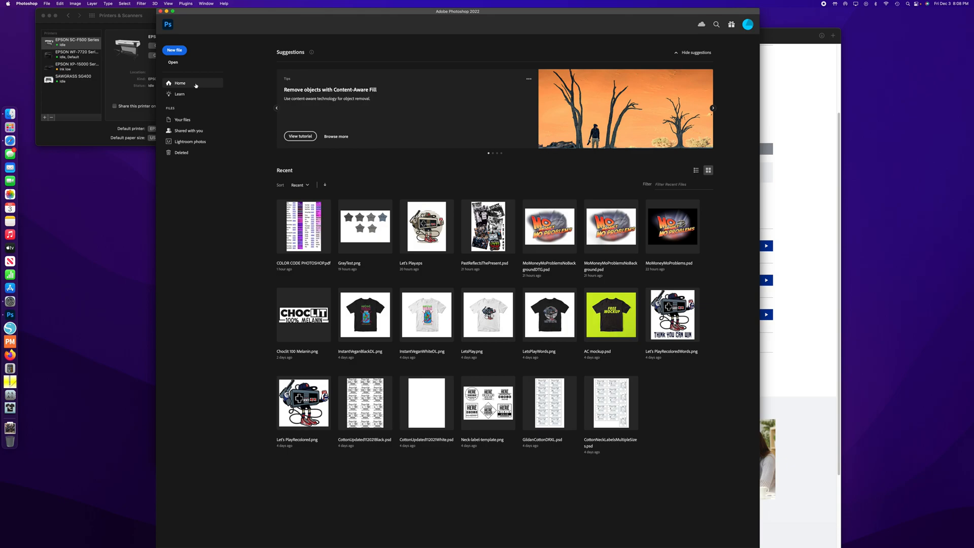
pyautogui.click(105, 200)
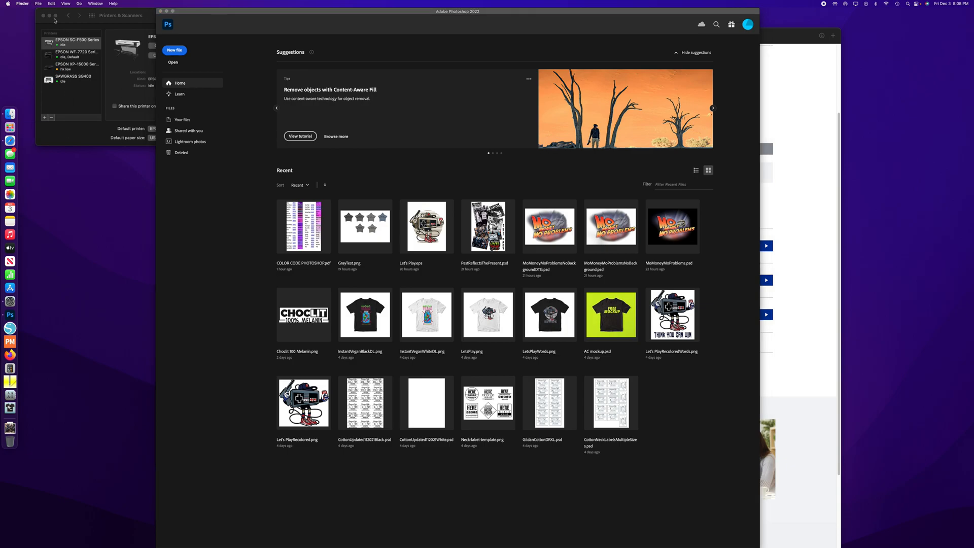
pyautogui.moveTo(58, 14); pyautogui.dragTo(65, 77)
pyautogui.click(50, 2)
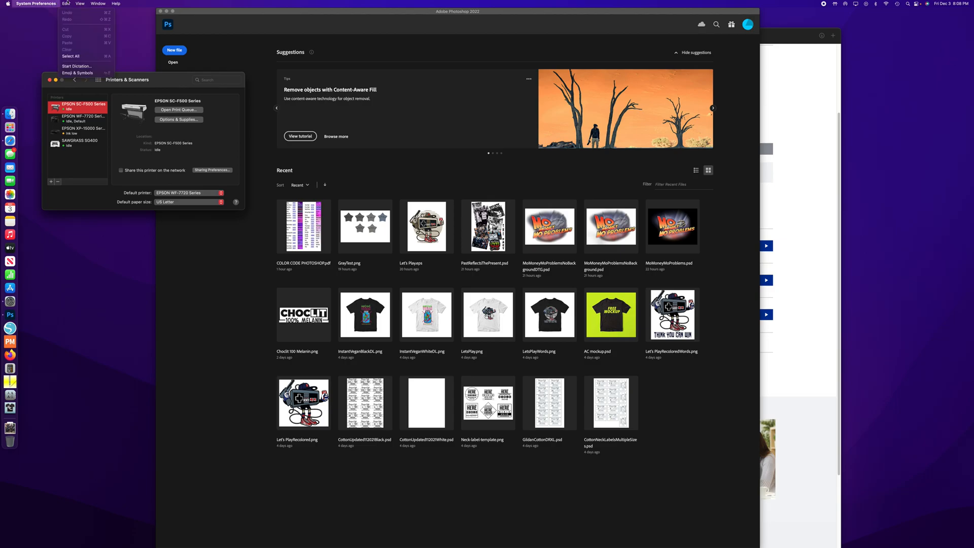
pyautogui.click(13, 29)
pyautogui.click(13, 28)
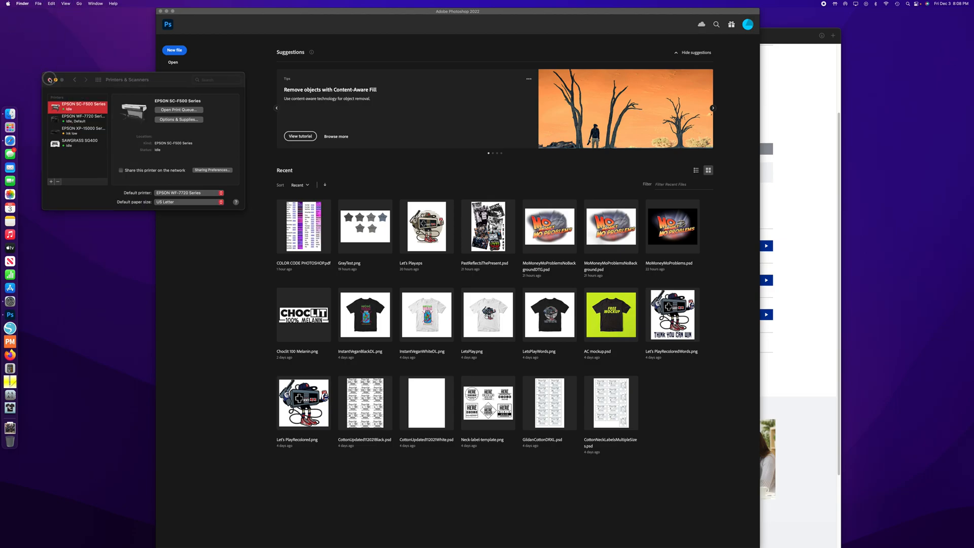
pyautogui.click(50, 79)
# - Launch ColorSync Utility from the Other group in Launchpad
pyautogui.click(10, 127)
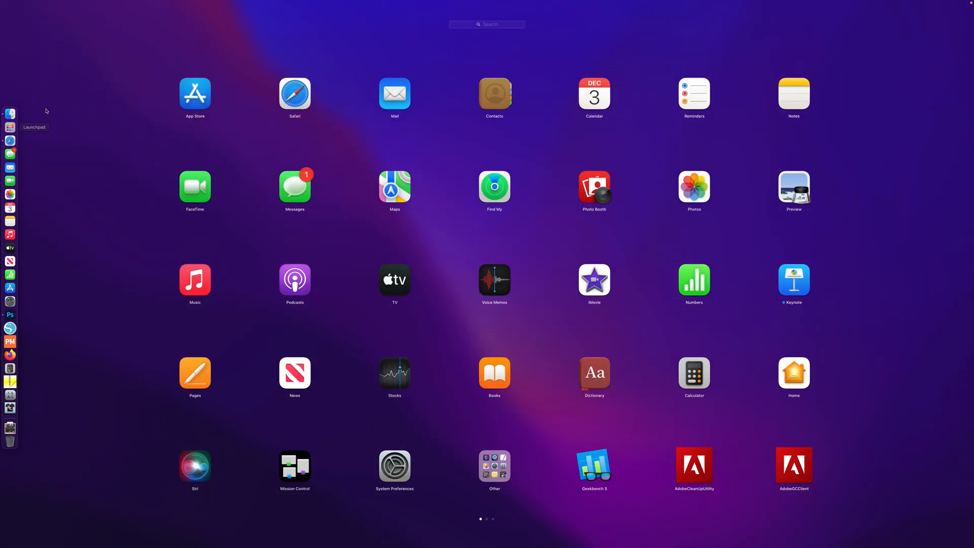
pyautogui.click(500, 460)
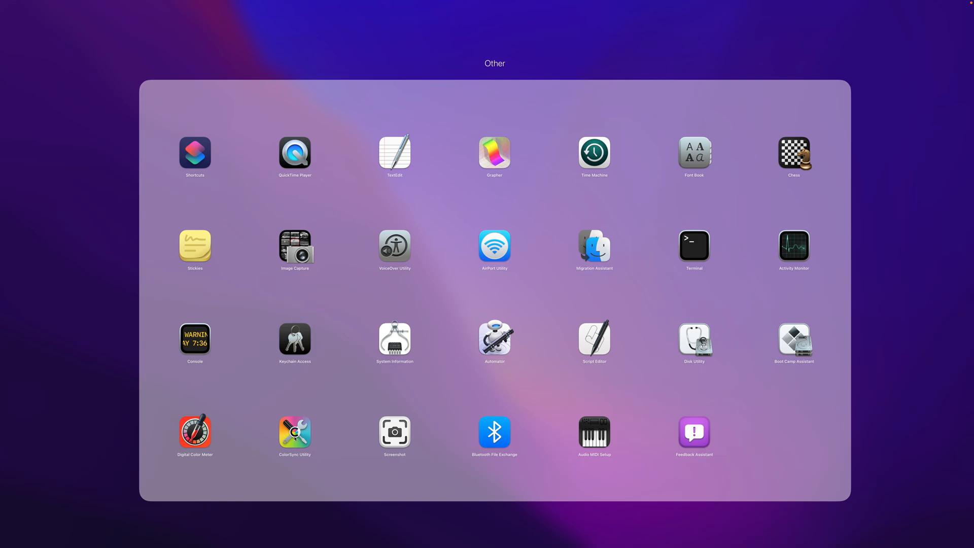
pyautogui.click(294, 432)
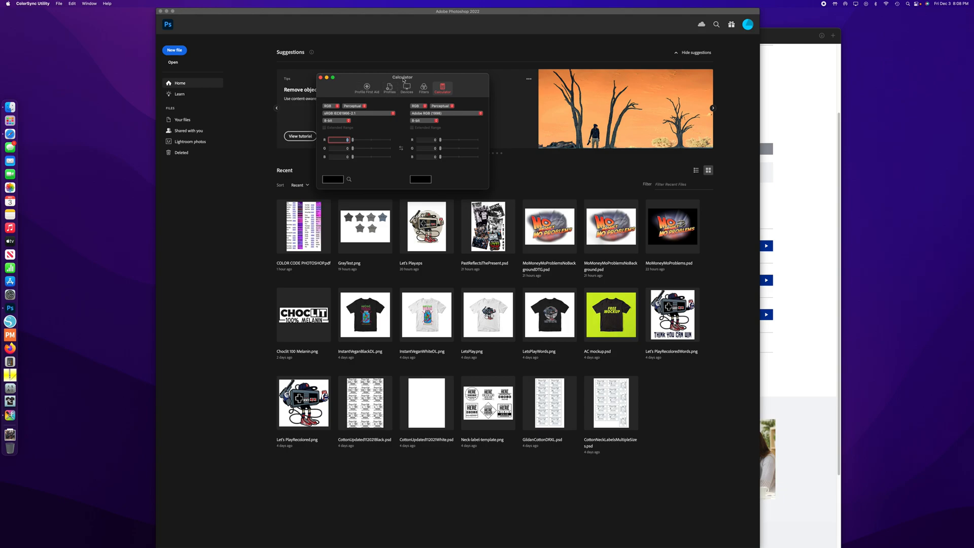
# - List the installed color profiles, move the window clear, and inspect the Epson SC-F500 General Purpose/Rigid profile
pyautogui.click(389, 88)
pyautogui.moveTo(378, 71); pyautogui.dragTo(204, 119)
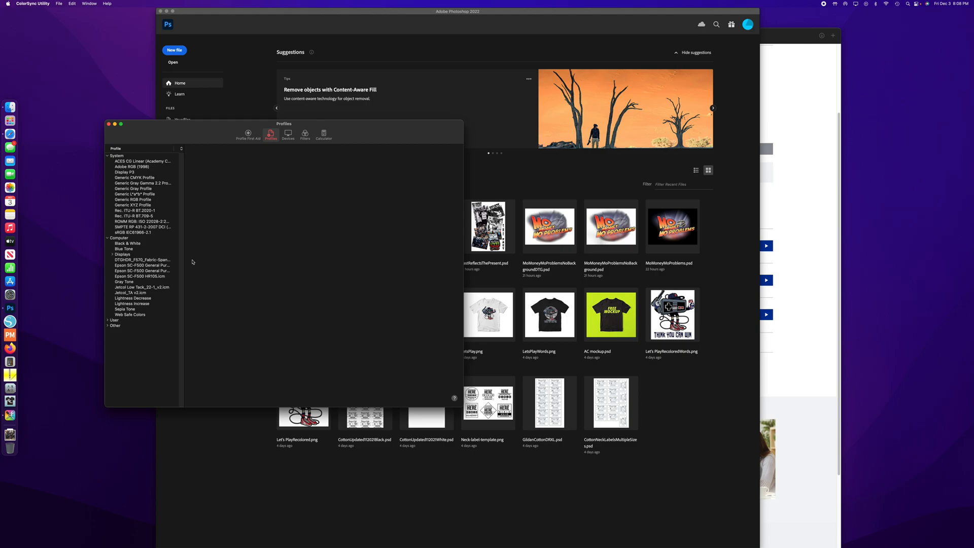
pyautogui.click(134, 266)
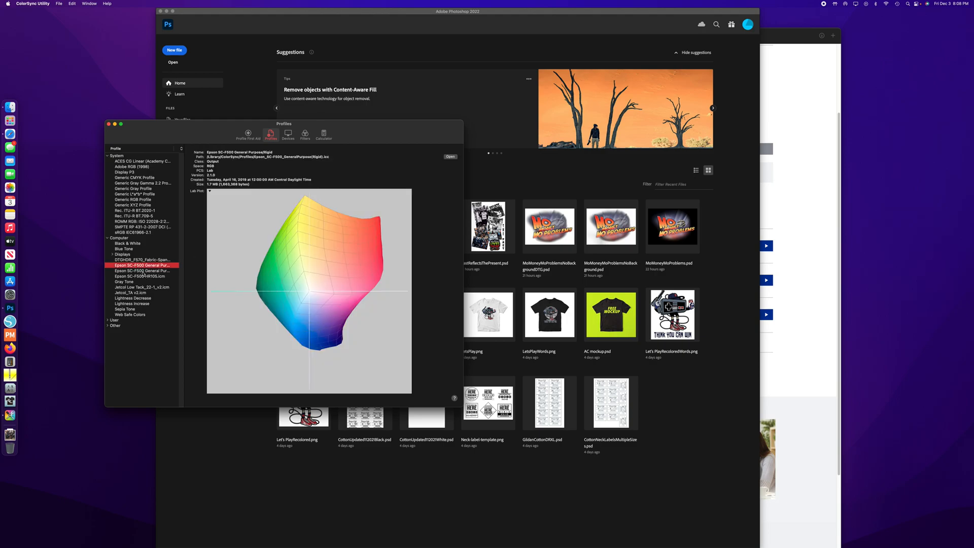
# - Compare the gamut plots of the Epson SC-F500 General Purpose/Textile, General Purpose/Rigid and HR105 profiles
pyautogui.click(142, 271)
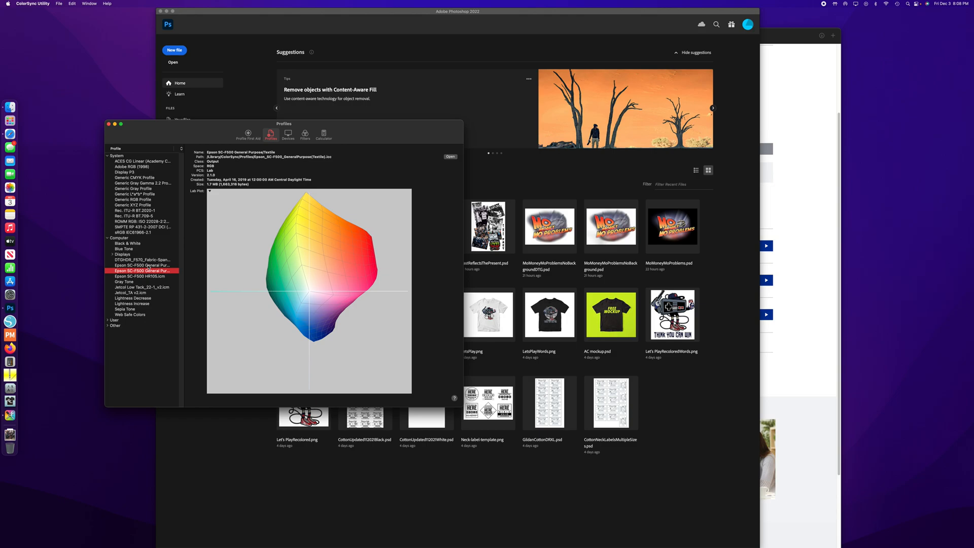
pyautogui.click(149, 265)
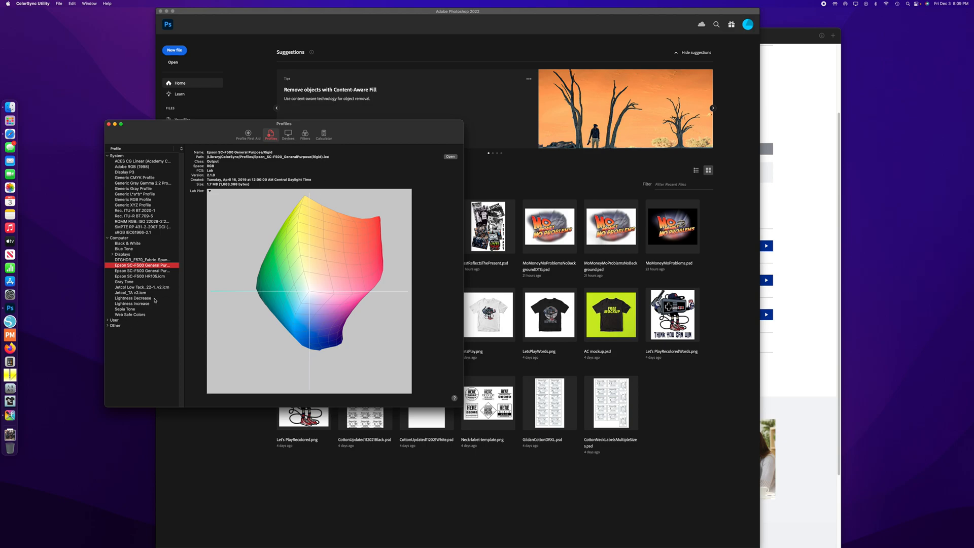
pyautogui.click(160, 271)
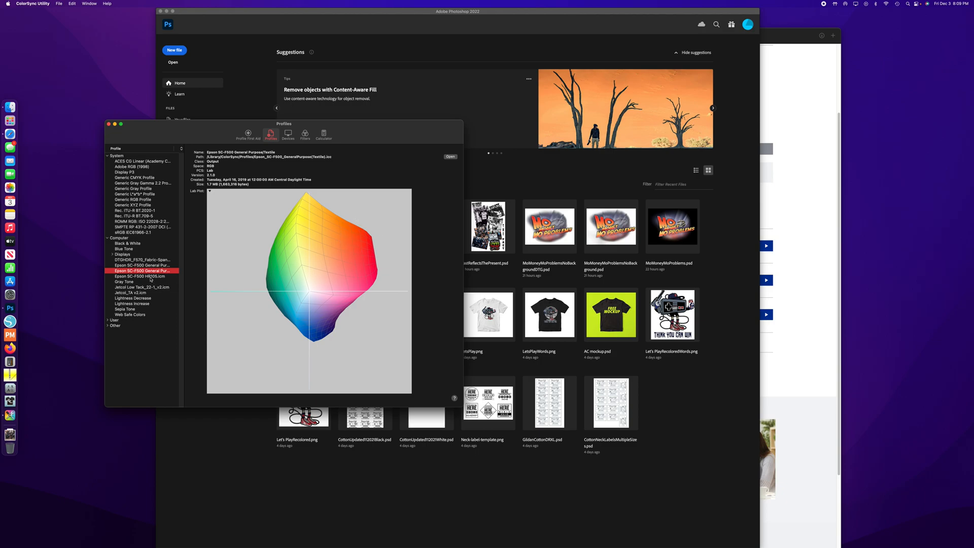
pyautogui.click(151, 277)
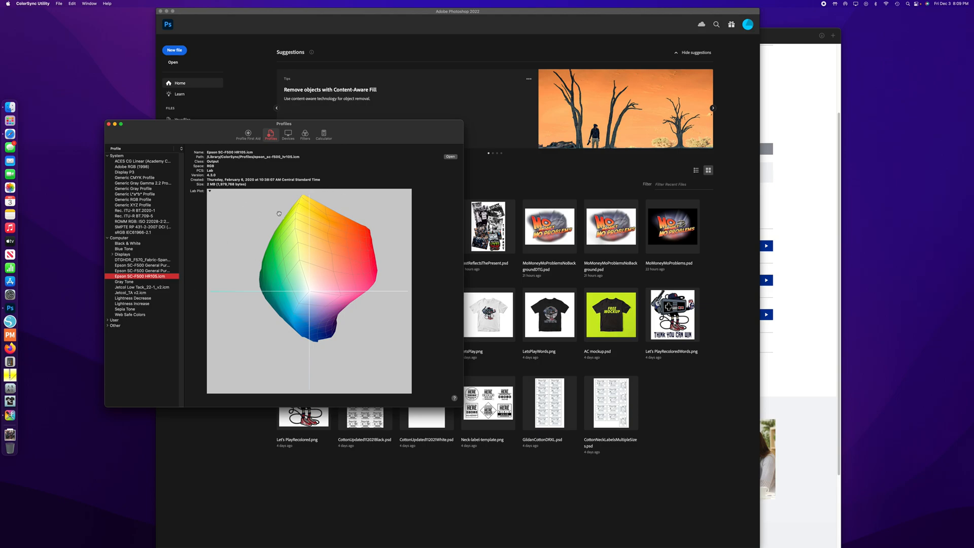
# - Inspect the gamut plots of the Adobe RGB (1998), Generic CMYK, Generic L*a*b*, Generic RGB and sRGB IEC61966-2.1 system profiles
pyautogui.click(131, 167)
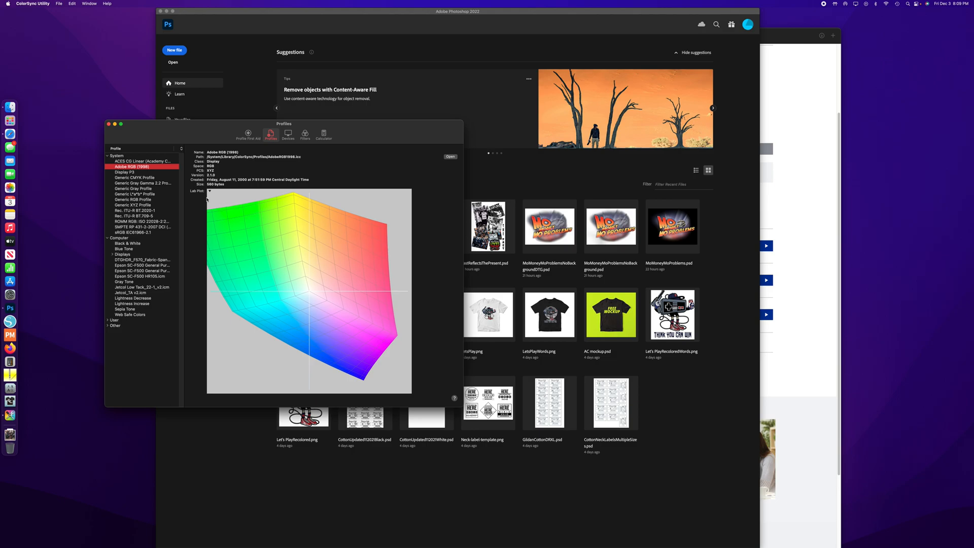
pyautogui.click(158, 178)
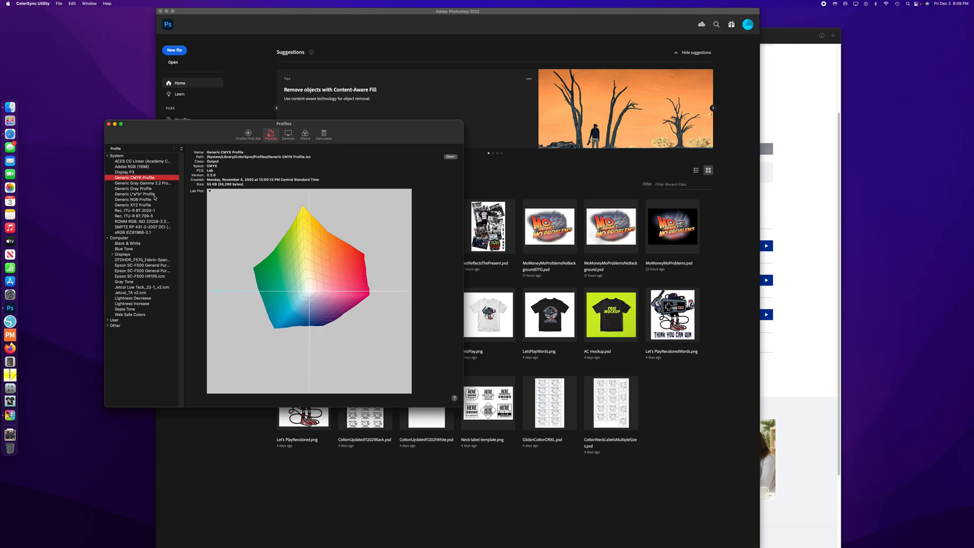
pyautogui.click(154, 194)
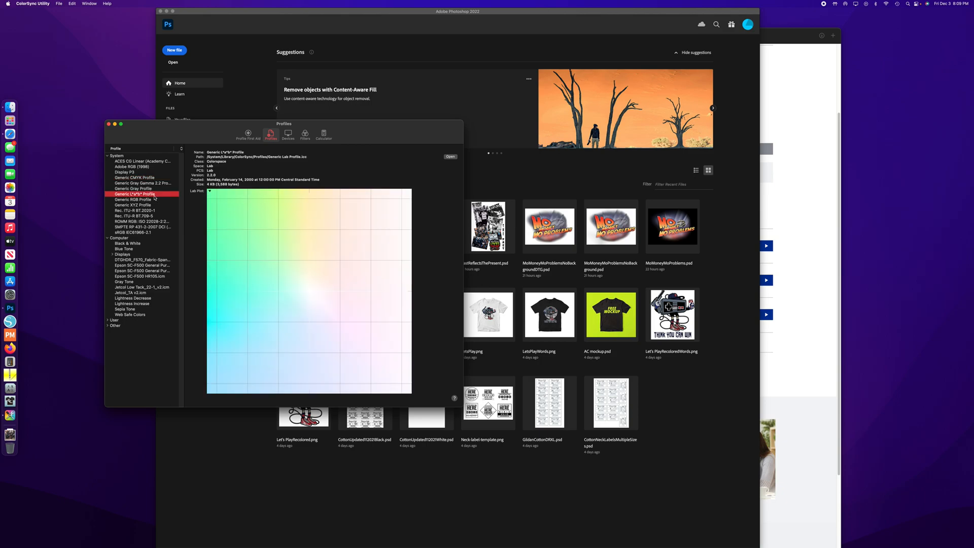
pyautogui.click(155, 199)
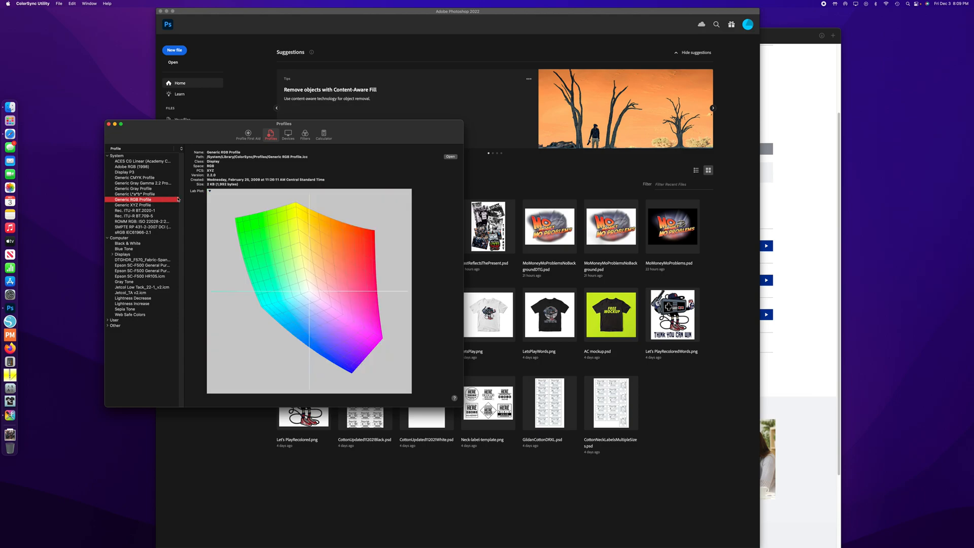
pyautogui.click(136, 233)
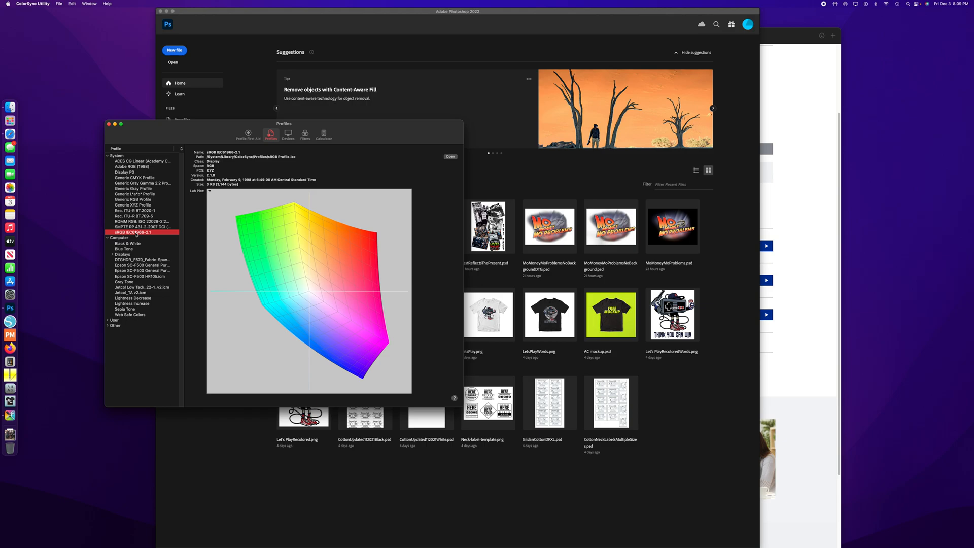
# - Use the color calculator to compare a red of 255 in sRGB IEC61966-2.1 with its Adobe RGB (1998) equivalent
pyautogui.click(305, 134)
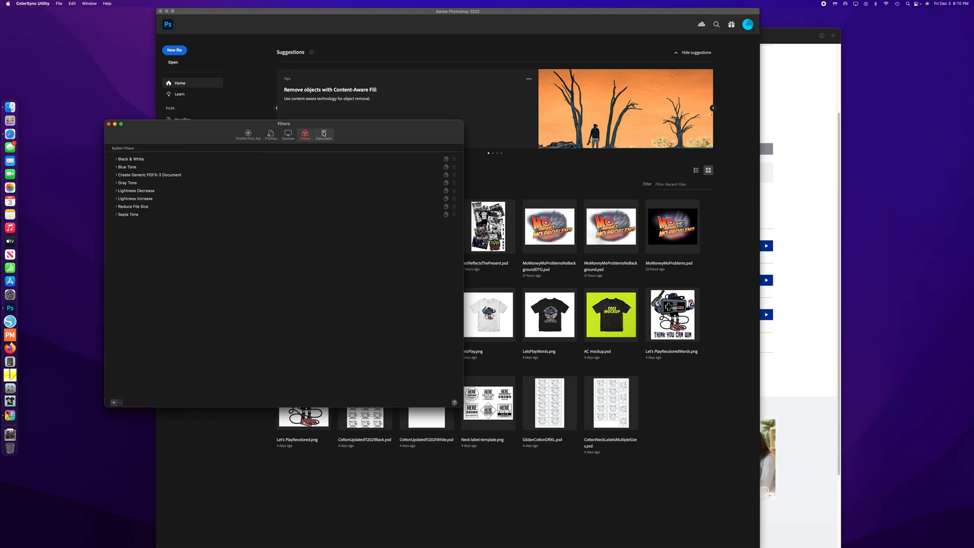
pyautogui.click(324, 134)
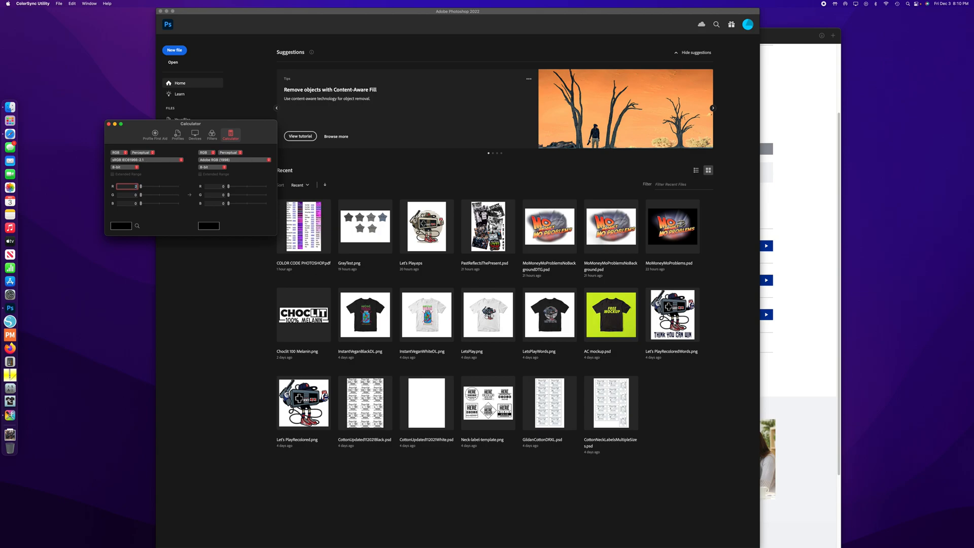
pyautogui.press('Tab')
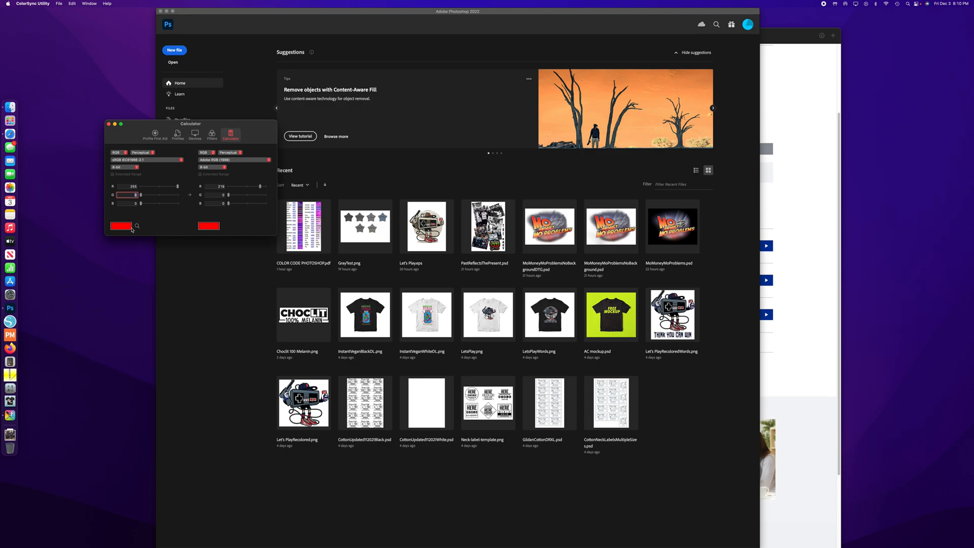
pyautogui.click(130, 186)
pyautogui.click(210, 187)
# - Switch to Safari, load rgbcolorcode.com in a new tab and look up the Cadmium Red color code
pyautogui.click(831, 70)
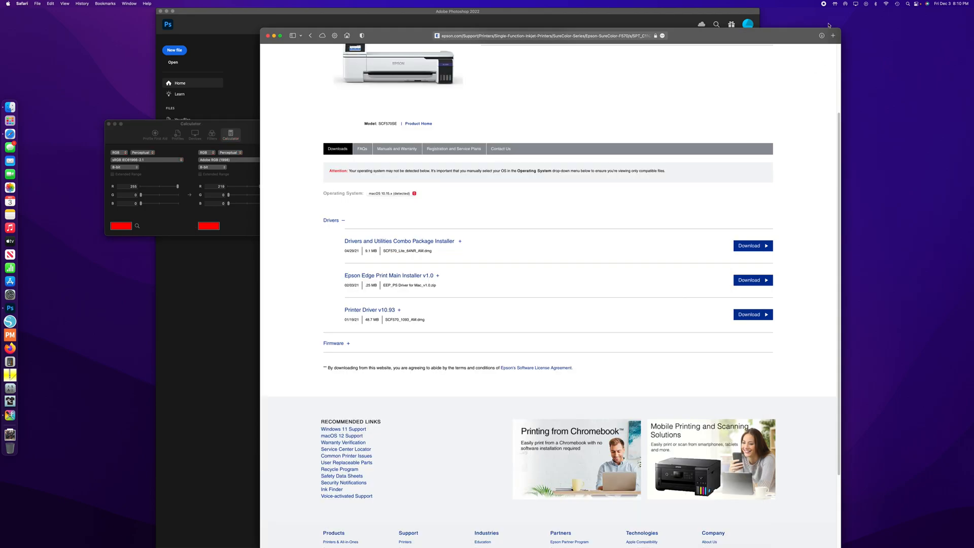
pyautogui.click(833, 35)
pyautogui.write('rgbcolorcode.com')
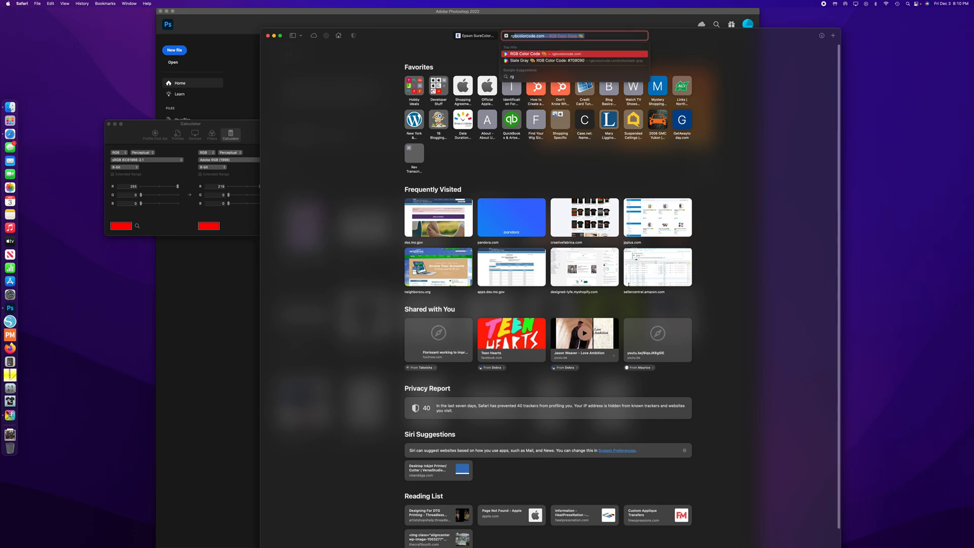
pyautogui.press('Return')
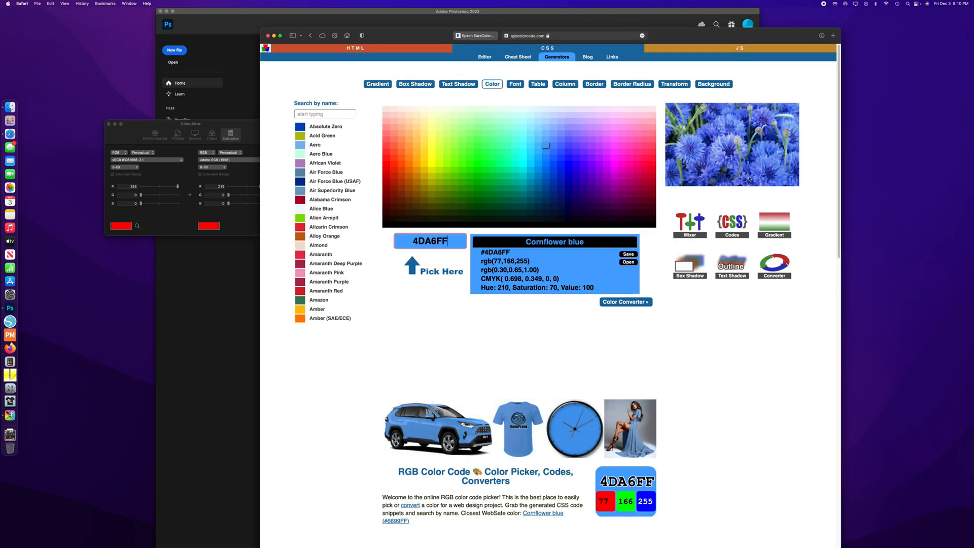
pyautogui.click(322, 114)
pyautogui.write('cadm')
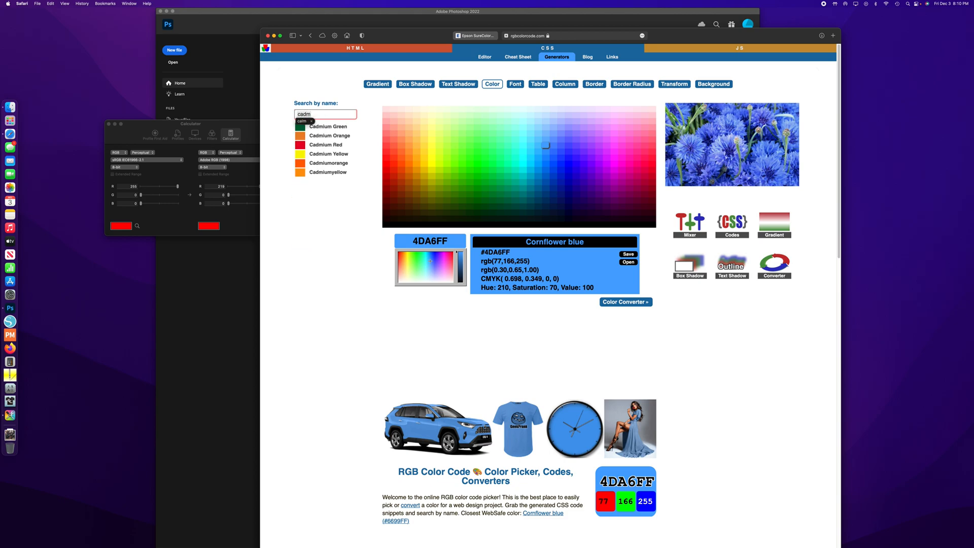
pyautogui.click(328, 145)
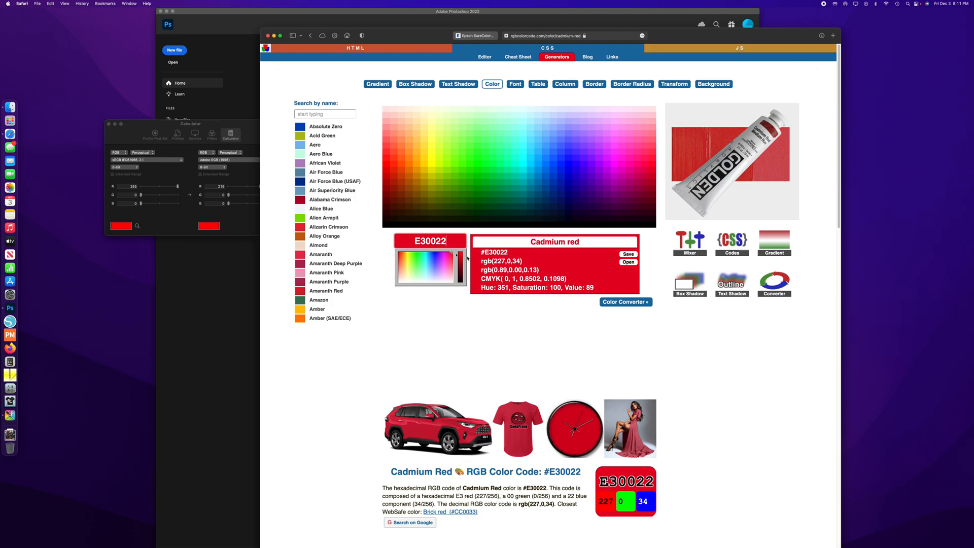
# - Return to the ColorSync calculator and set the sRGB source color to cadmium red, 227, 0, 34
pyautogui.click(185, 192)
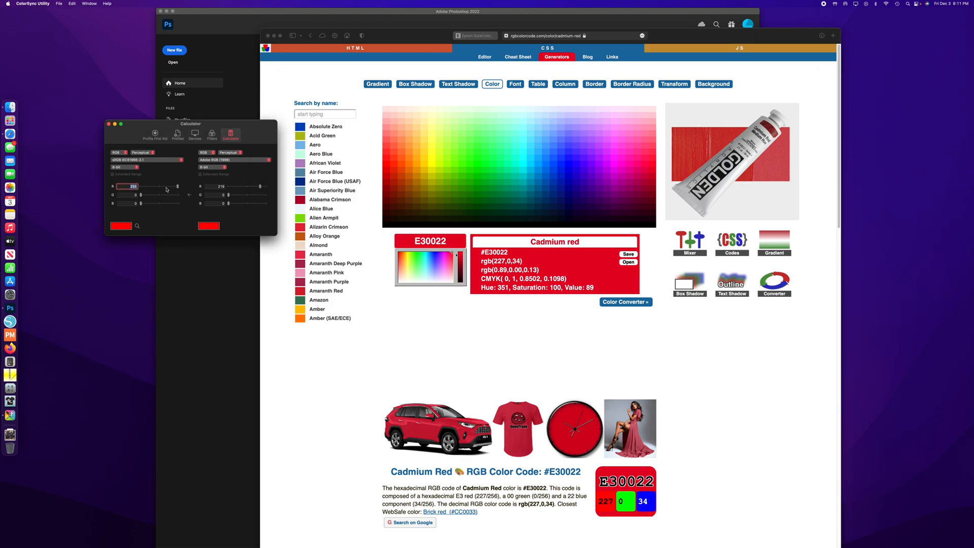
pyautogui.press('Tab')
pyautogui.press('Tab')
pyautogui.write('34')
pyautogui.press('Tab')
pyautogui.click(334, 122)
pyautogui.click(249, 227)
# - Search the color site for red shades and adjust the picked color to pure red, FF0000
pyautogui.click(303, 115)
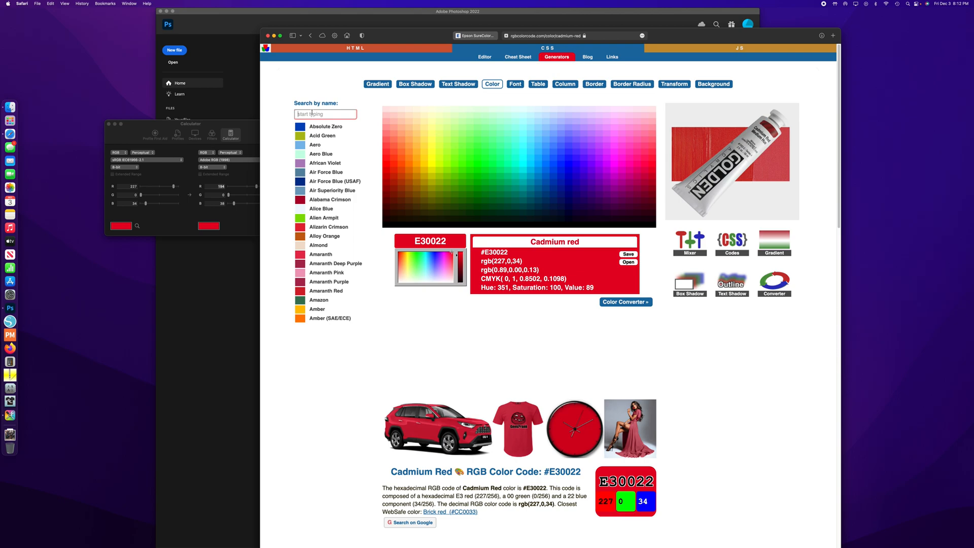
pyautogui.write('red')
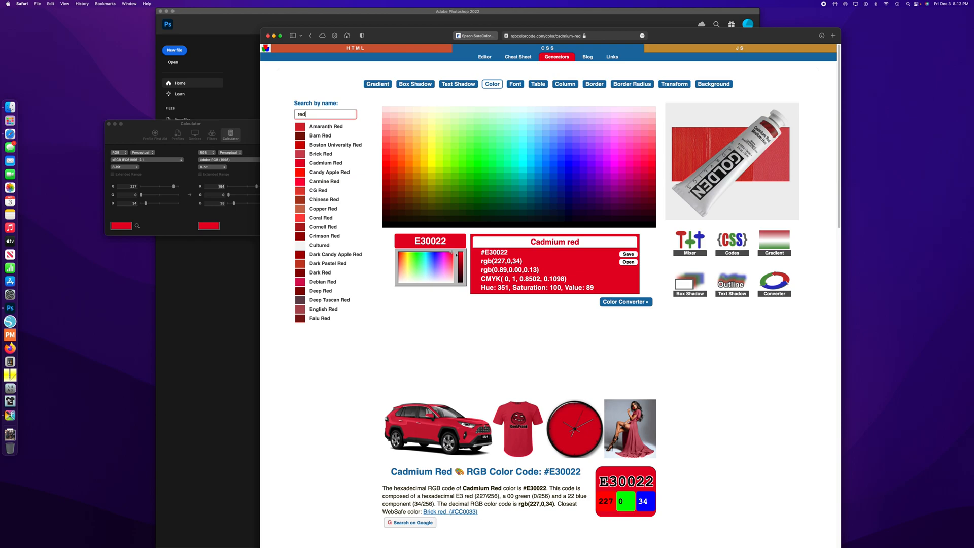
pyautogui.click(436, 241)
pyautogui.moveTo(458, 239); pyautogui.dragTo(404, 234)
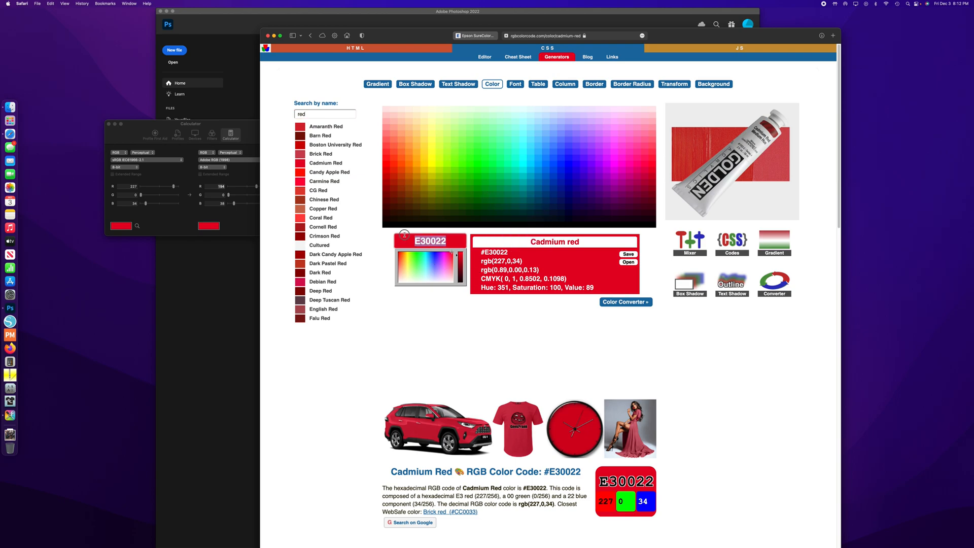
pyautogui.click(457, 249)
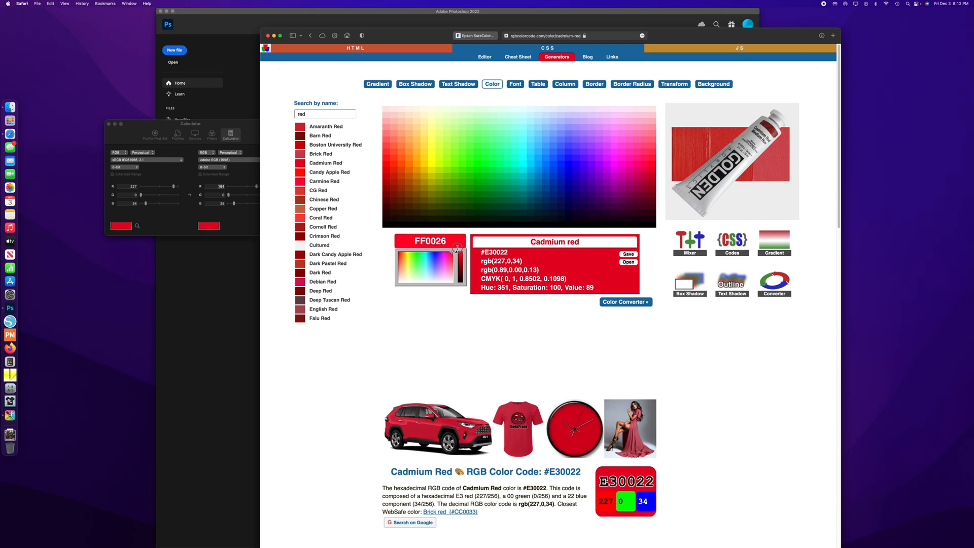
pyautogui.moveTo(417, 253); pyautogui.dragTo(388, 252)
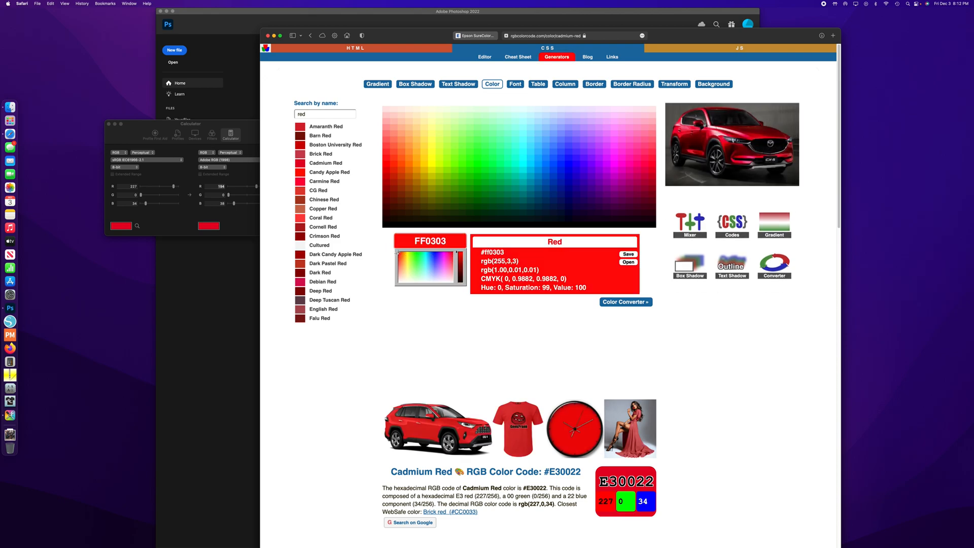
pyautogui.click(398, 253)
pyautogui.click(398, 252)
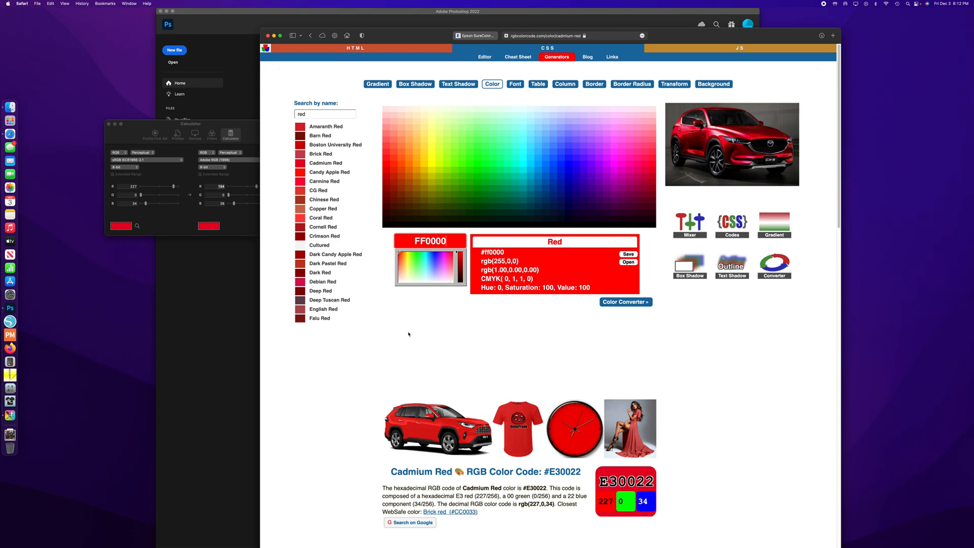
# - Close the ColorSync Utility calculator window and switch back to Photoshop
pyautogui.click(108, 144)
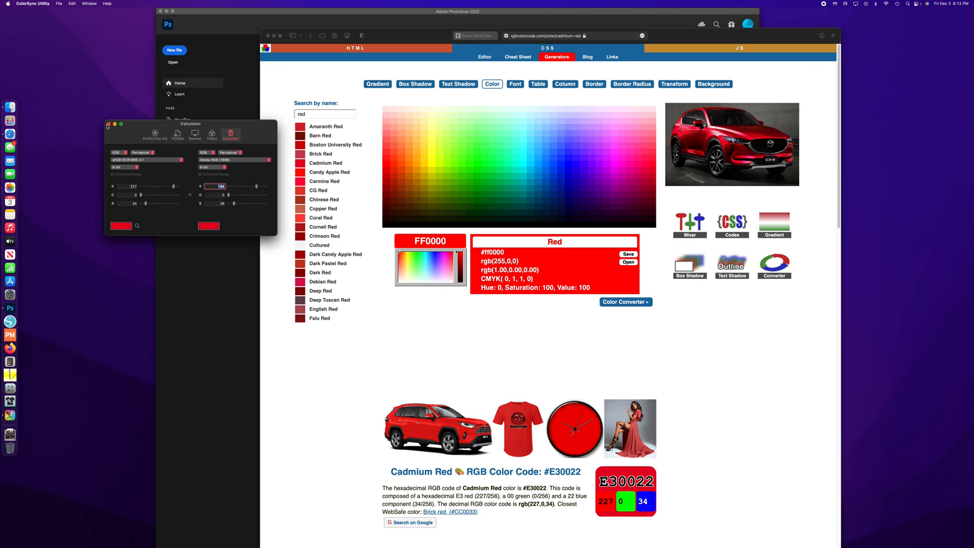
pyautogui.click(108, 125)
pyautogui.click(179, 244)
# - Review the settings presets and working spaces in Photoshop's Color Settings, and cancel without changes
pyautogui.click(33, 3)
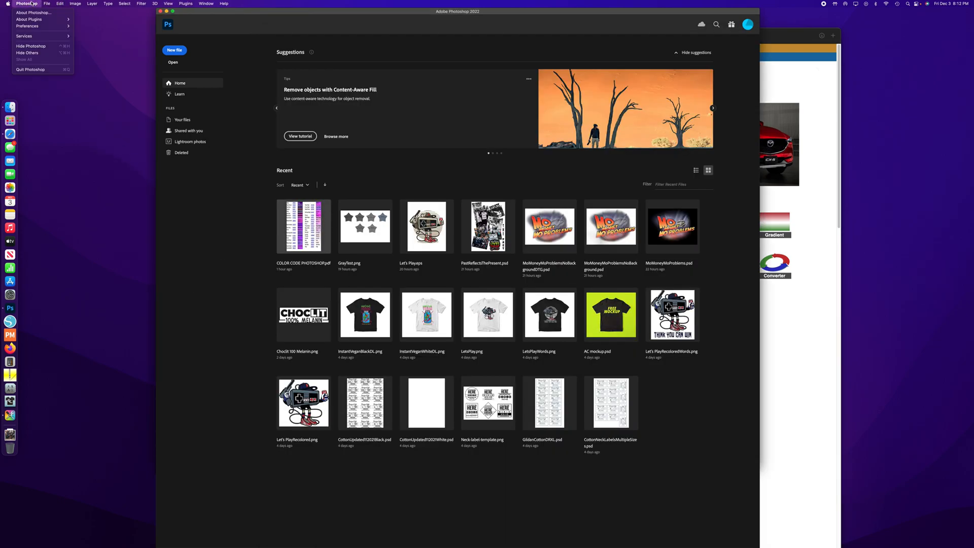
pyautogui.moveTo(47, 3)
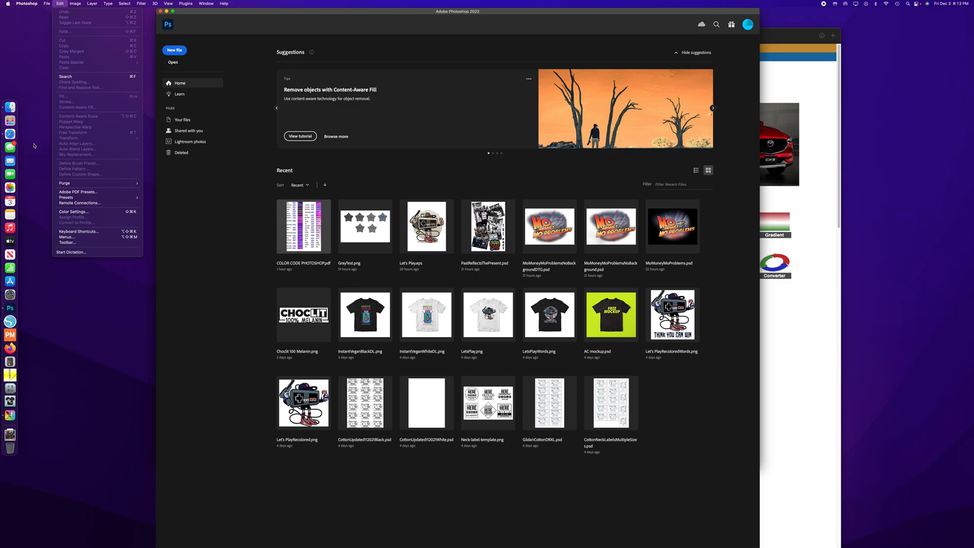
pyautogui.click(91, 212)
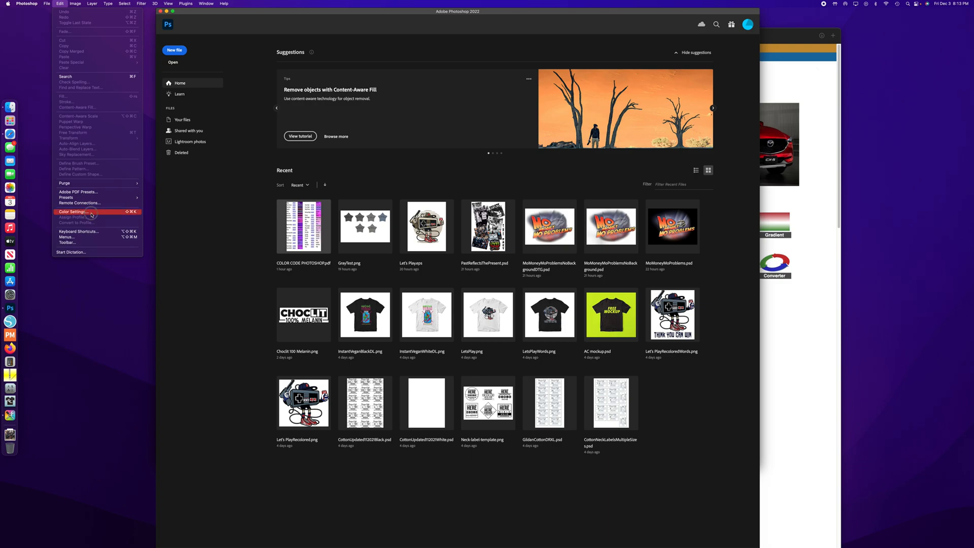
pyautogui.moveTo(453, 125); pyautogui.dragTo(389, 158)
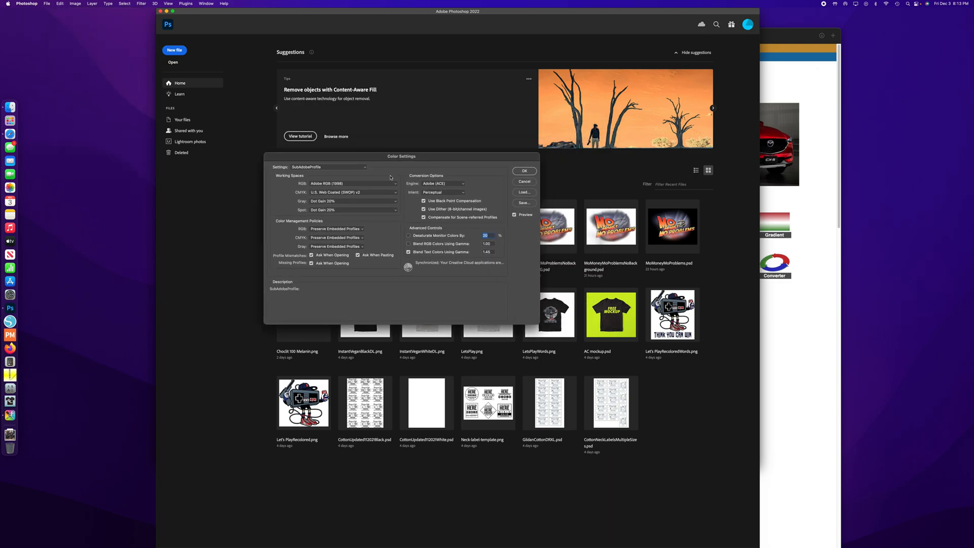
pyautogui.click(354, 169)
pyautogui.click(394, 162)
pyautogui.click(525, 181)
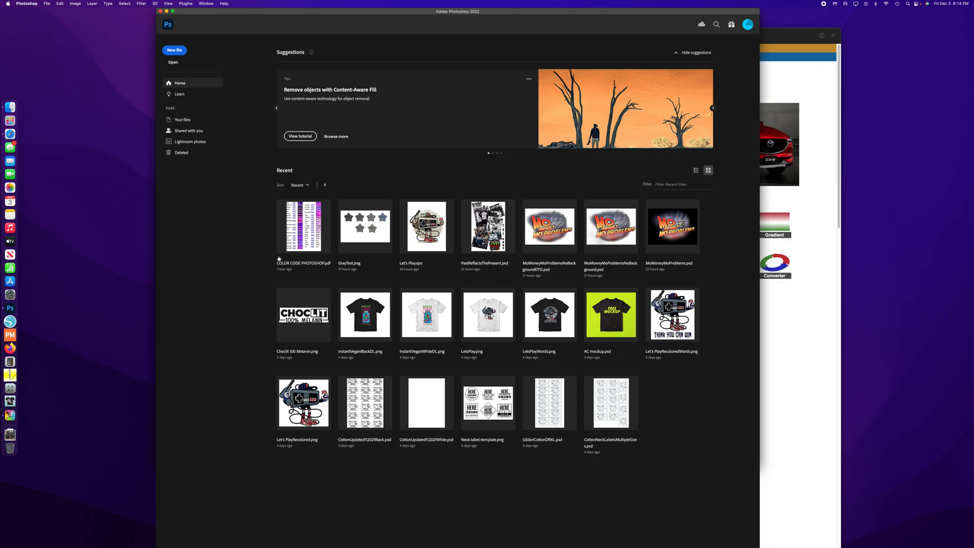
# - Switch to Finder and open the PNG subfolder of the hbcu grad folder in Downloads
pyautogui.click(10, 107)
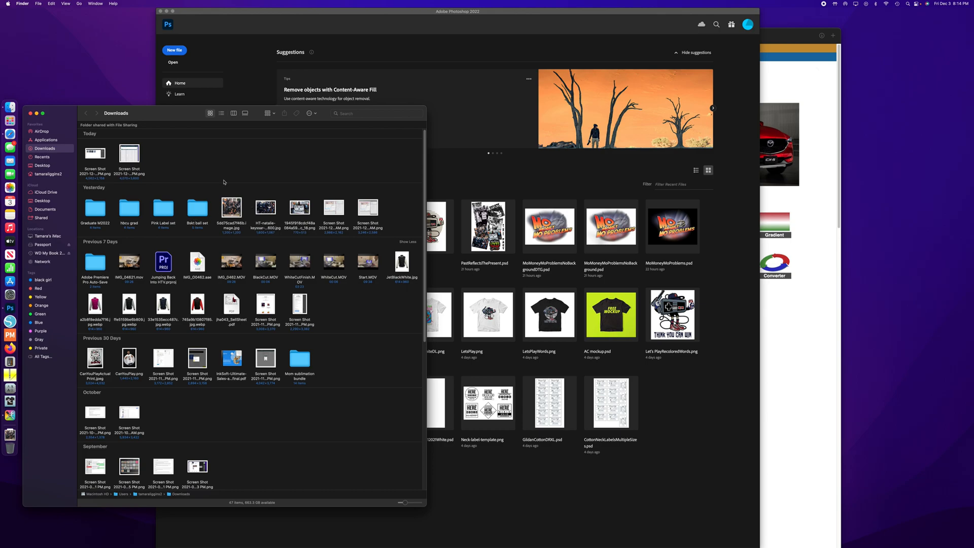
pyautogui.doubleClick(130, 207)
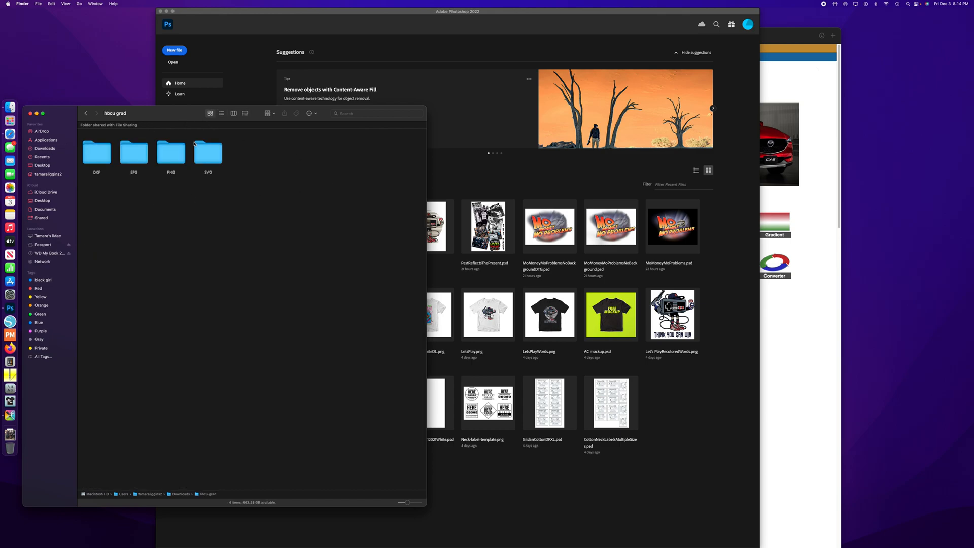
pyautogui.moveTo(173, 126); pyautogui.dragTo(462, 140)
pyautogui.doubleClick(460, 161)
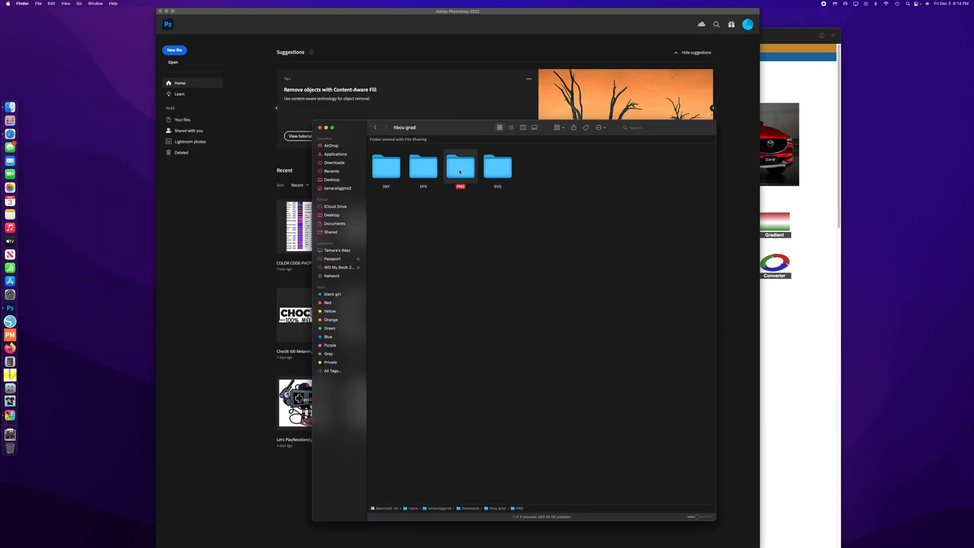
# - Open HBCU.png from the PNG folder in Adobe Photoshop 2022
pyautogui.rightClick(384, 171)
pyautogui.moveTo(424, 180)
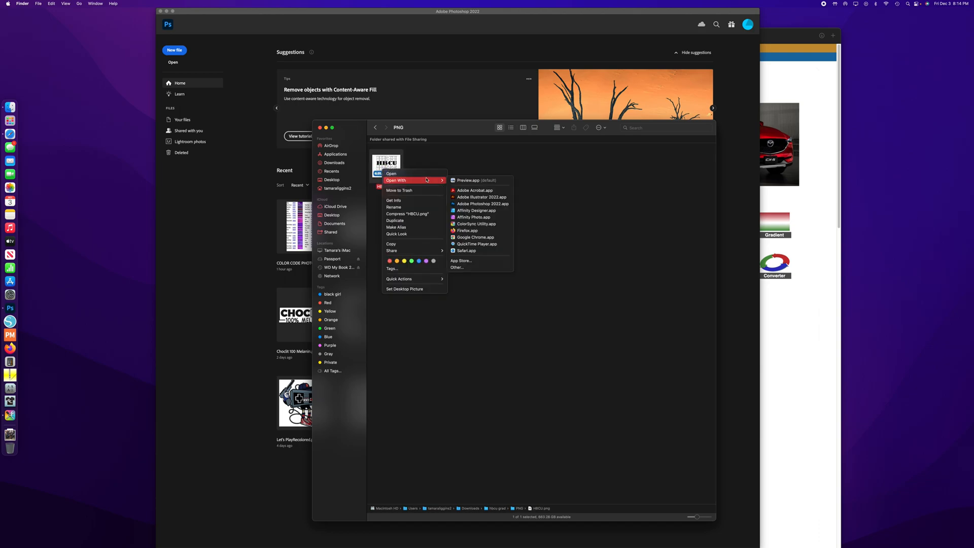
pyautogui.click(390, 166)
pyautogui.moveTo(391, 167); pyautogui.dragTo(256, 224)
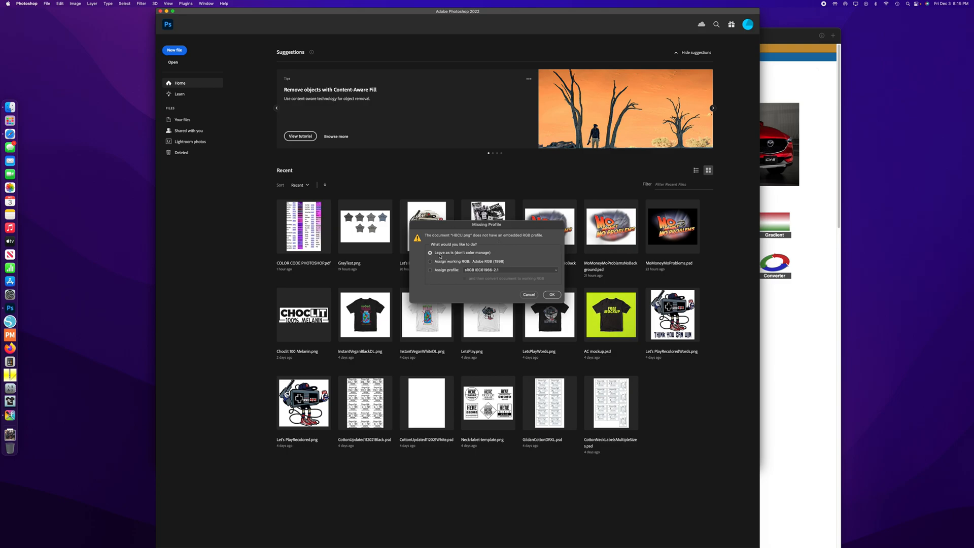
# - Open HBCU.png as is, leaving its missing profile without color management
pyautogui.click(551, 295)
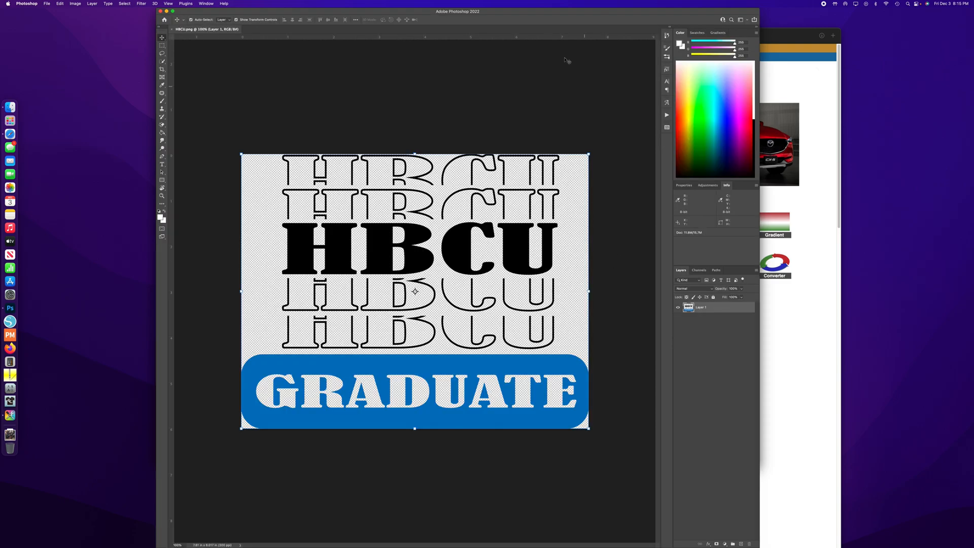
pyautogui.moveTo(490, 15); pyautogui.dragTo(465, 10)
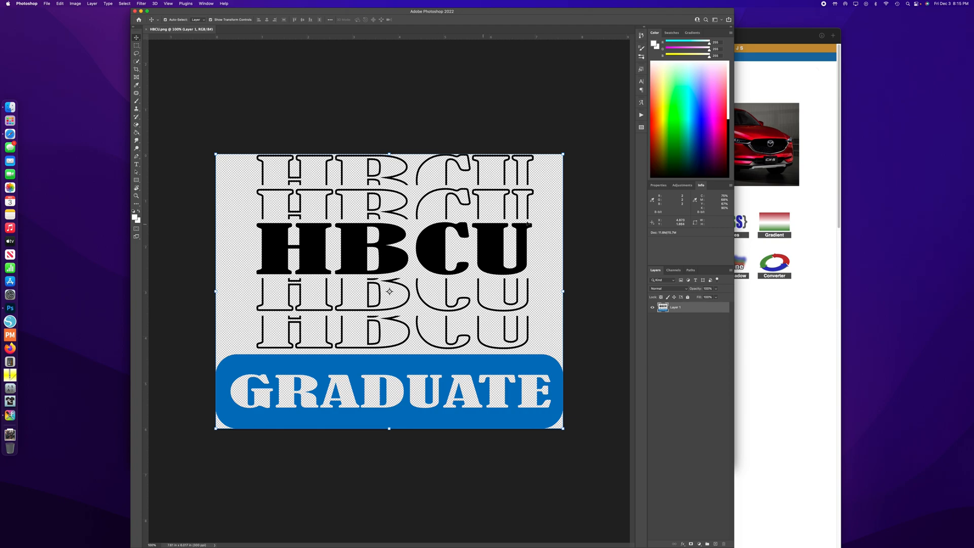
pyautogui.click(206, 3)
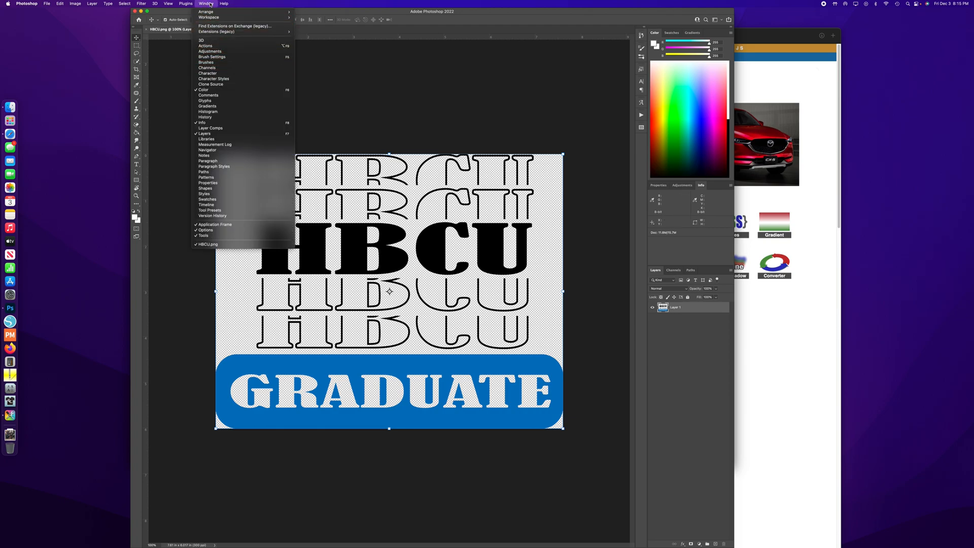
pyautogui.click(709, 189)
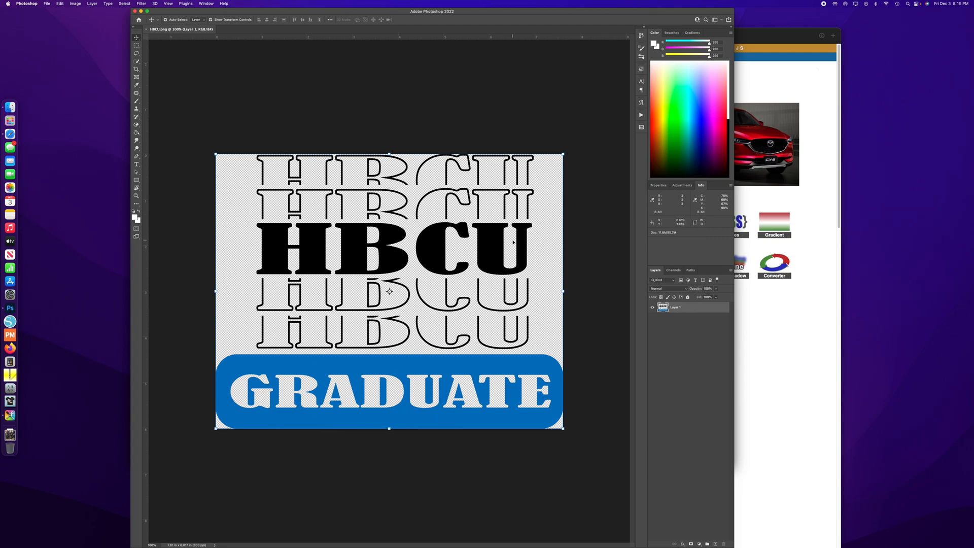
pyautogui.click(519, 241)
# - Convert the document to the Working RGB - Adobe RGB (1998) profile and return to the Move tool
pyautogui.click(60, 3)
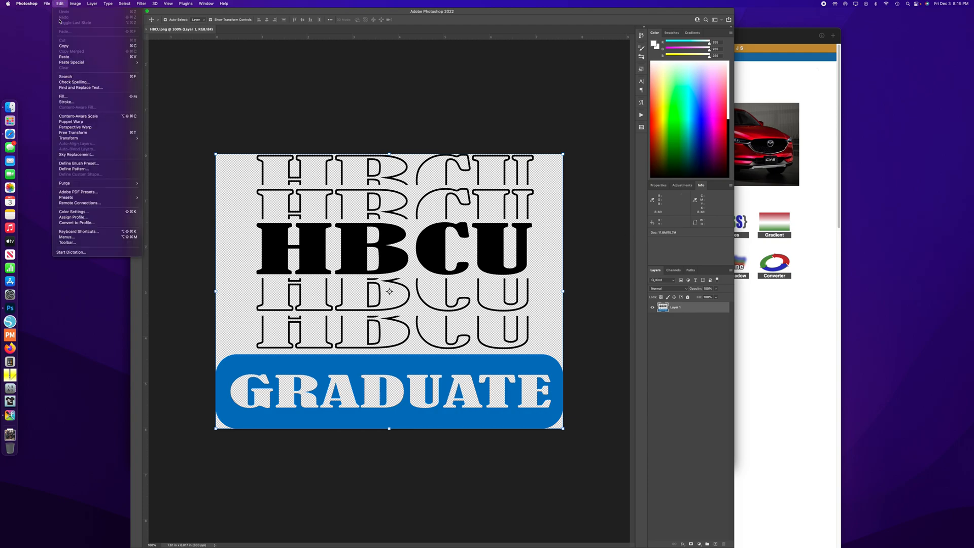
pyautogui.click(105, 226)
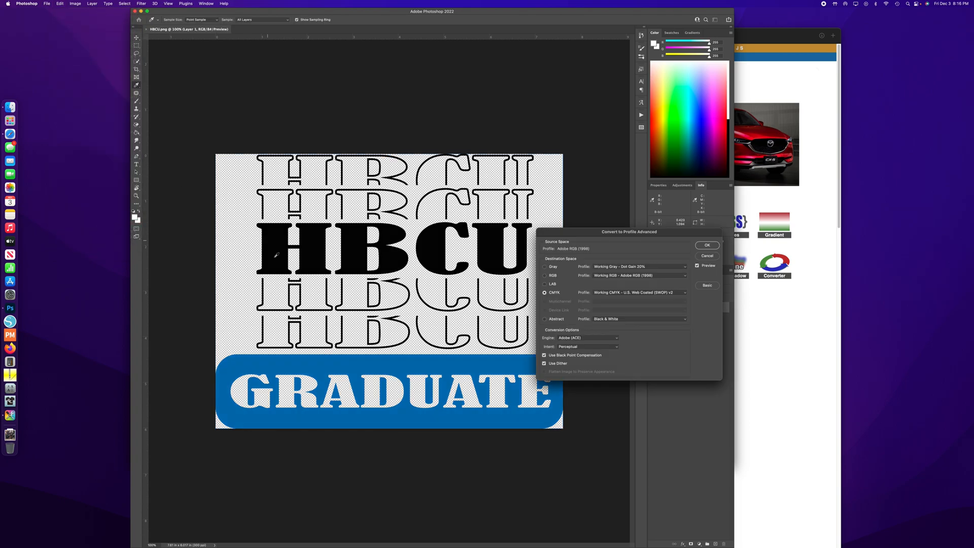
pyautogui.click(544, 275)
pyautogui.click(707, 245)
pyautogui.press('v')
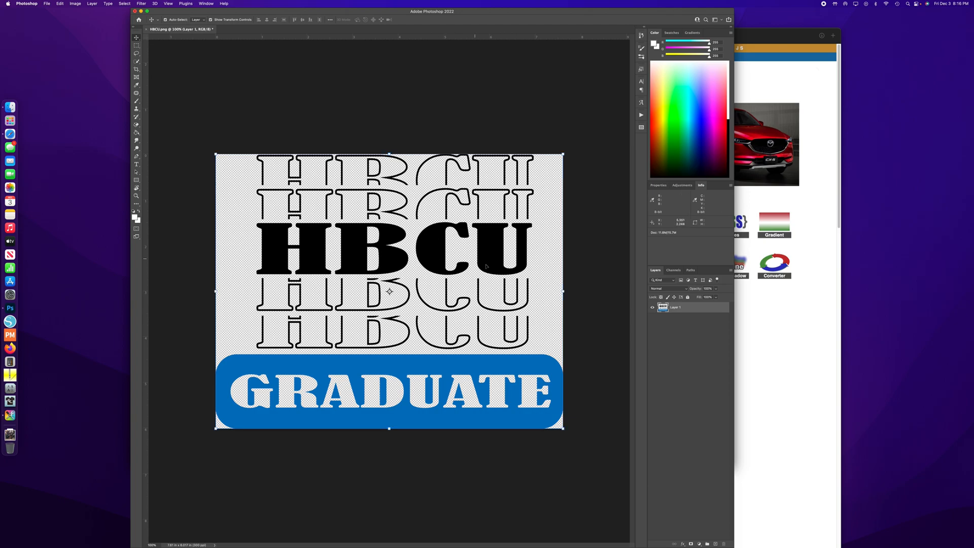
# - Set the foreground color to default black (000000) and fill the solid letter U of the HBCU text with the Paint Bucket
pyautogui.click(132, 211)
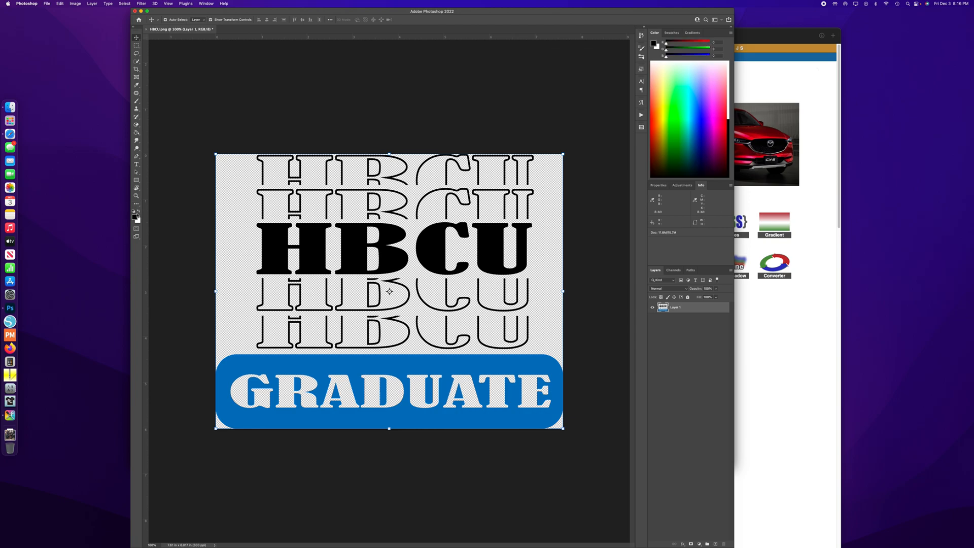
pyautogui.click(134, 217)
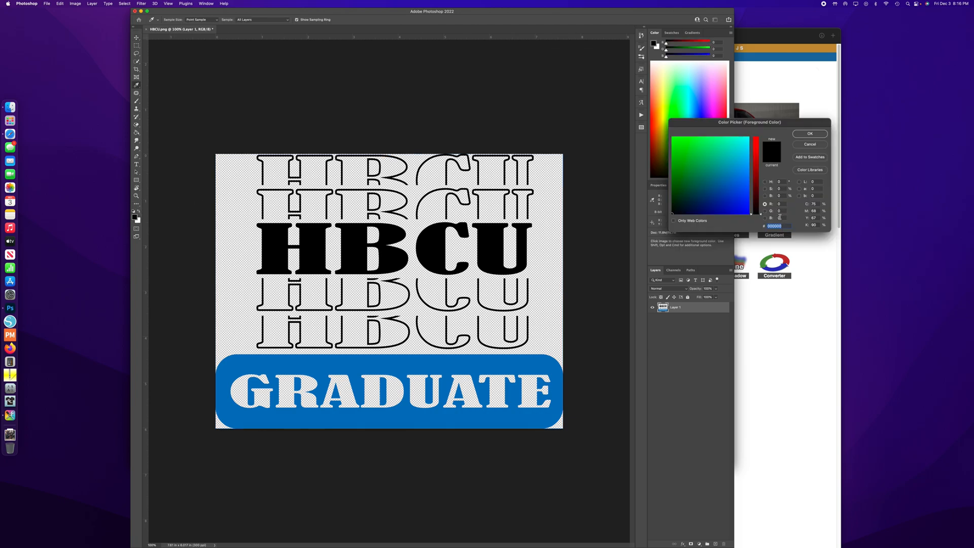
pyautogui.click(802, 137)
pyautogui.click(136, 132)
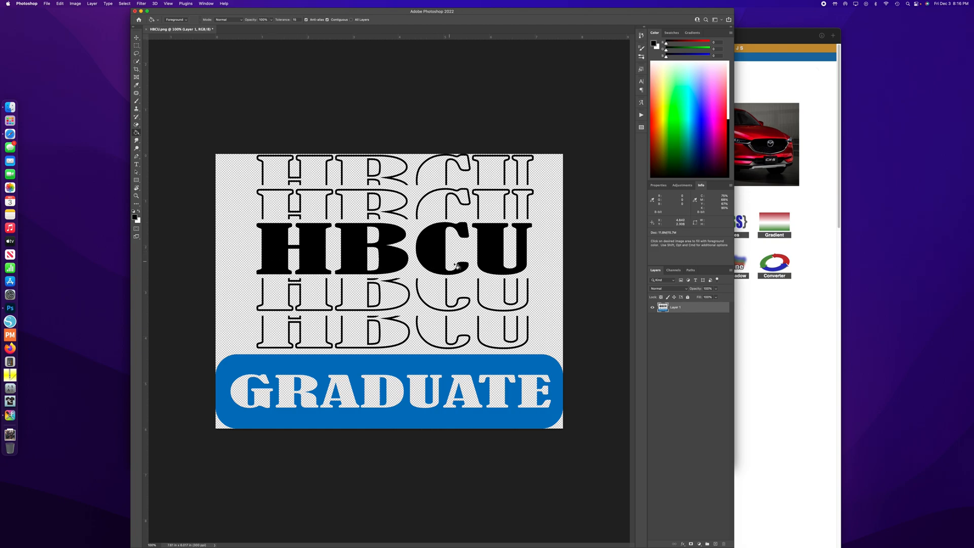
pyautogui.click(498, 254)
# - Sample the blue of the GRADUATE banner as the foreground color and copy its hex code
pyautogui.click(136, 85)
pyautogui.click(417, 361)
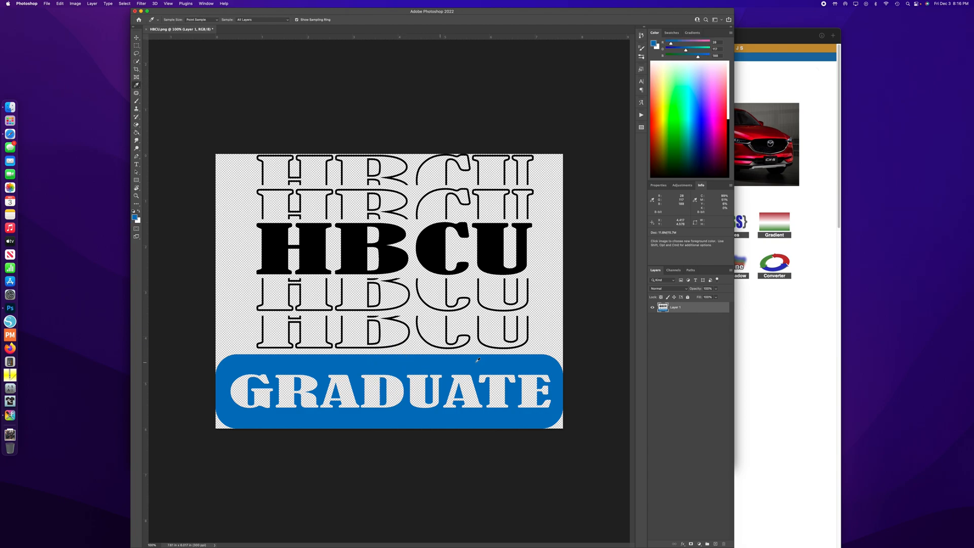
pyautogui.click(654, 45)
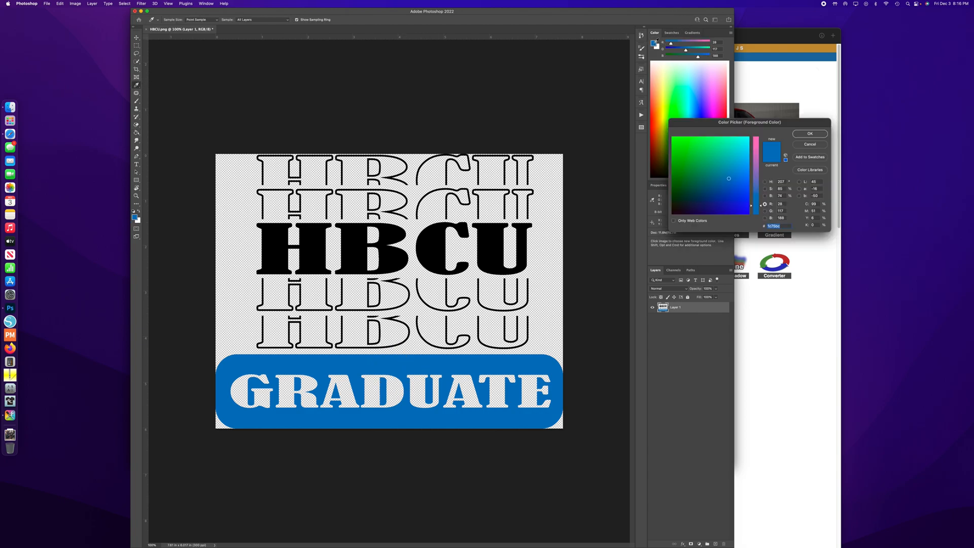
pyautogui.rightClick(779, 226)
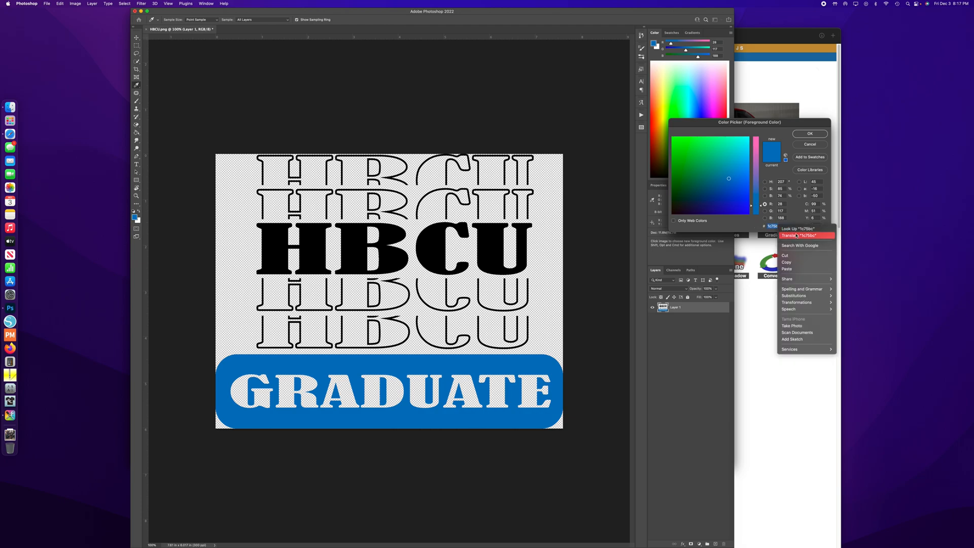
pyautogui.click(790, 262)
# - Switch to the RGB color code page in Safari, look up hex 1c75bc, and move the browser clear of the Color Picker
pyautogui.click(793, 428)
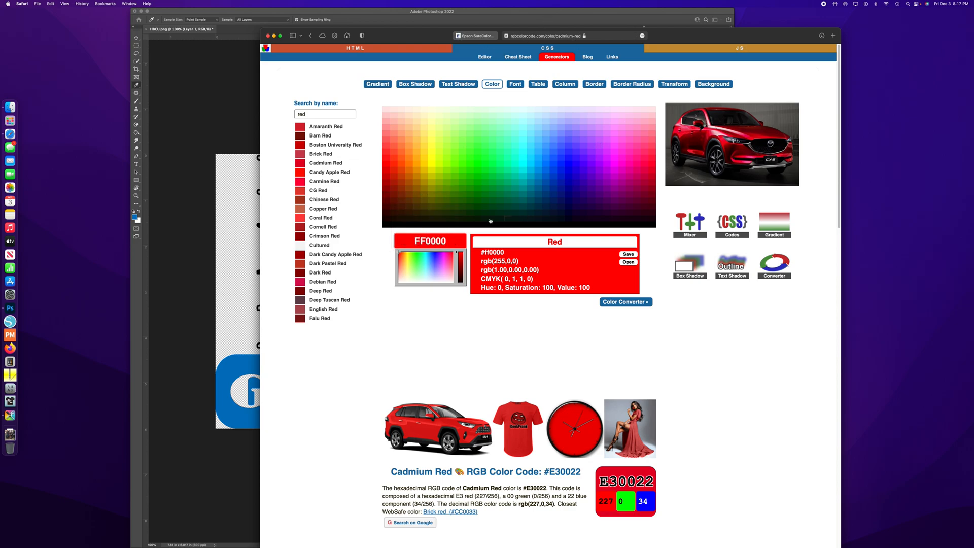
pyautogui.moveTo(447, 242); pyautogui.dragTo(426, 241)
pyautogui.doubleClick(450, 238)
pyautogui.press('super+v')
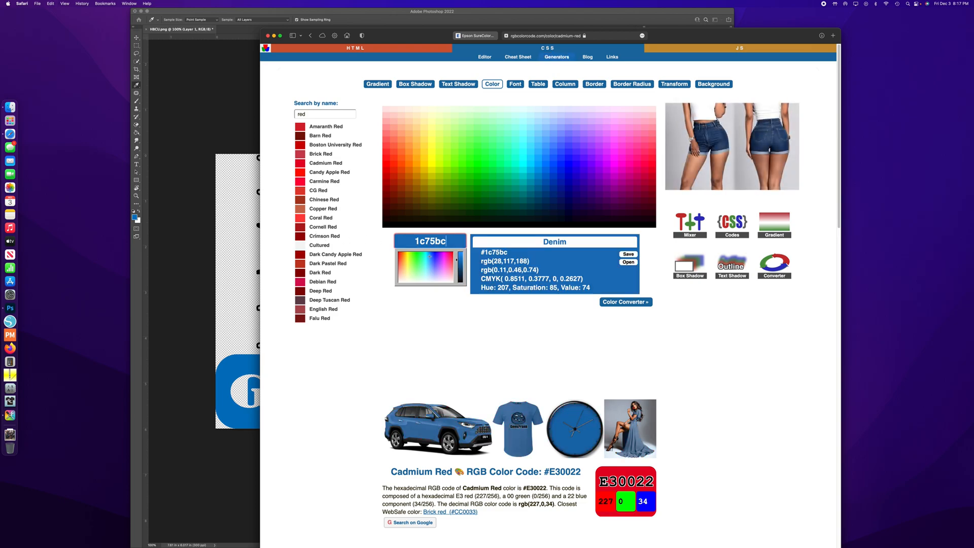
pyautogui.moveTo(728, 36); pyautogui.dragTo(554, 19)
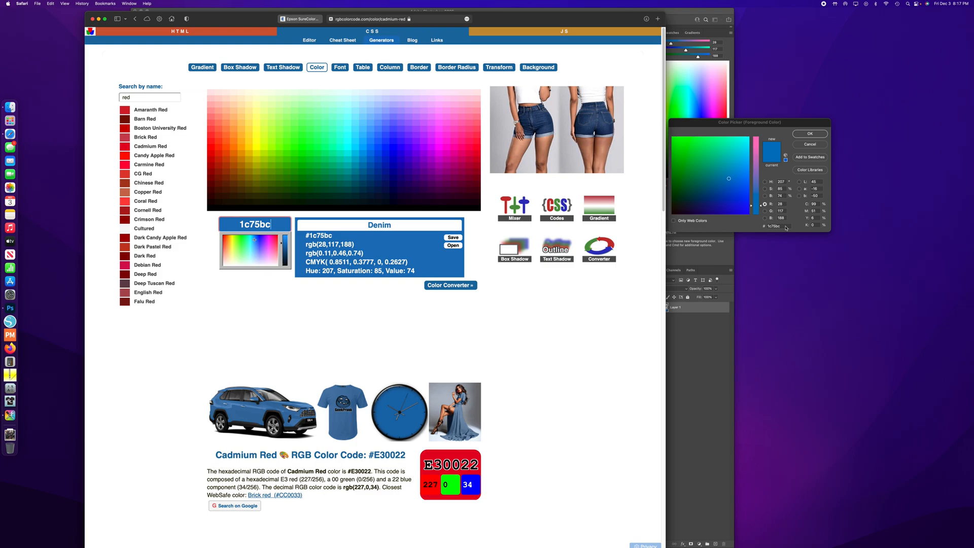
# - Search the color names for navy and view the Navy Blue color code
pyautogui.hotkey('shift', 'Tab')
pyautogui.write('navy')
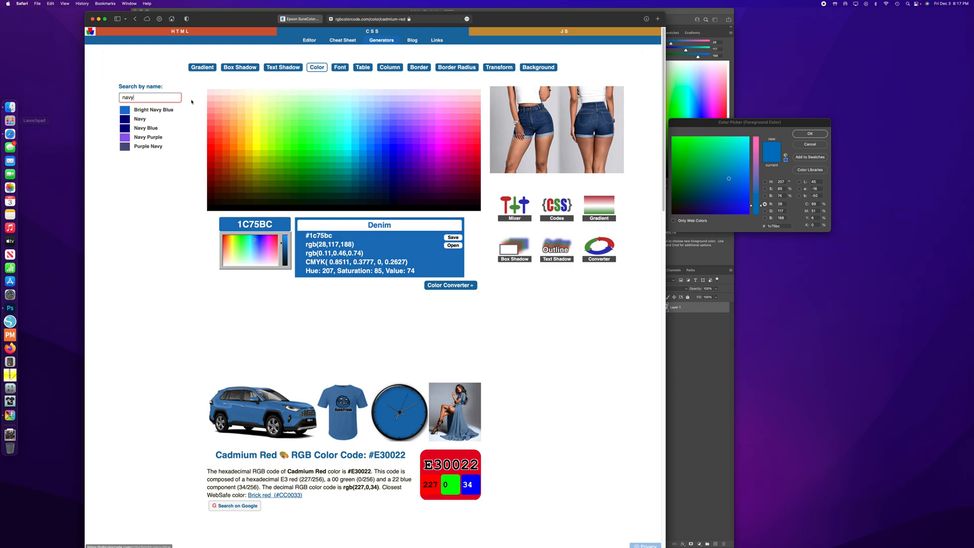
pyautogui.click(144, 128)
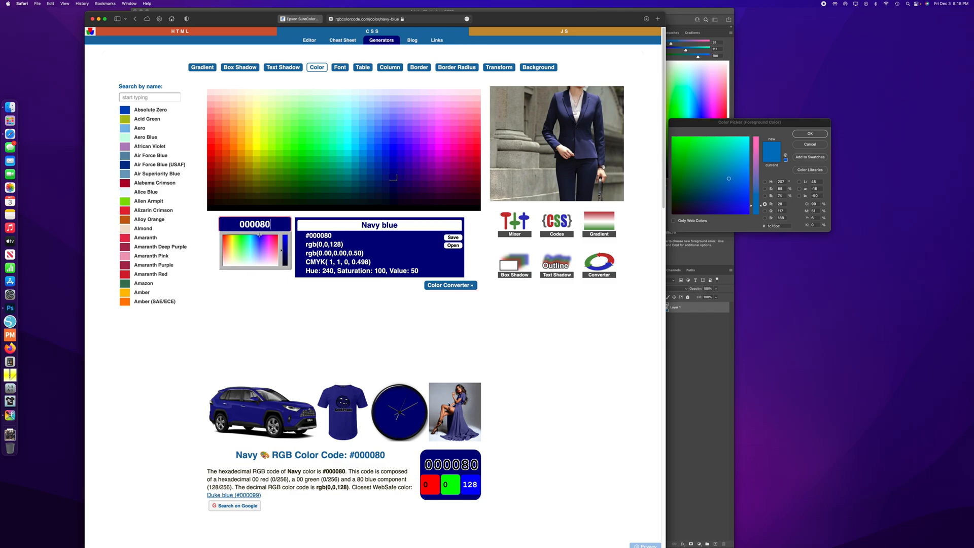
pyautogui.scroll(-10, 449, 404)
pyautogui.scroll(10, 448, 404)
pyautogui.scroll(2, 449, 404)
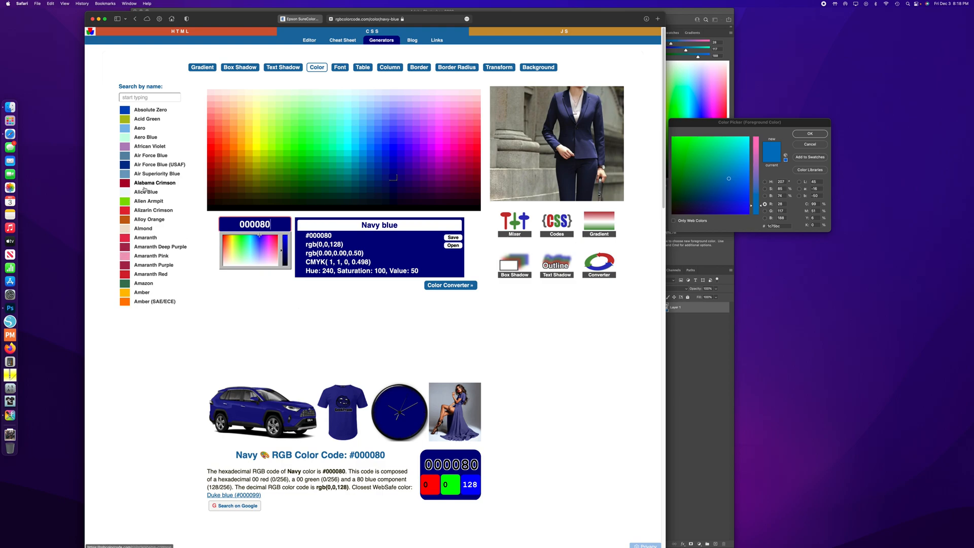
# - Search the color names for royal and open the Royal Blue color code
pyautogui.click(147, 96)
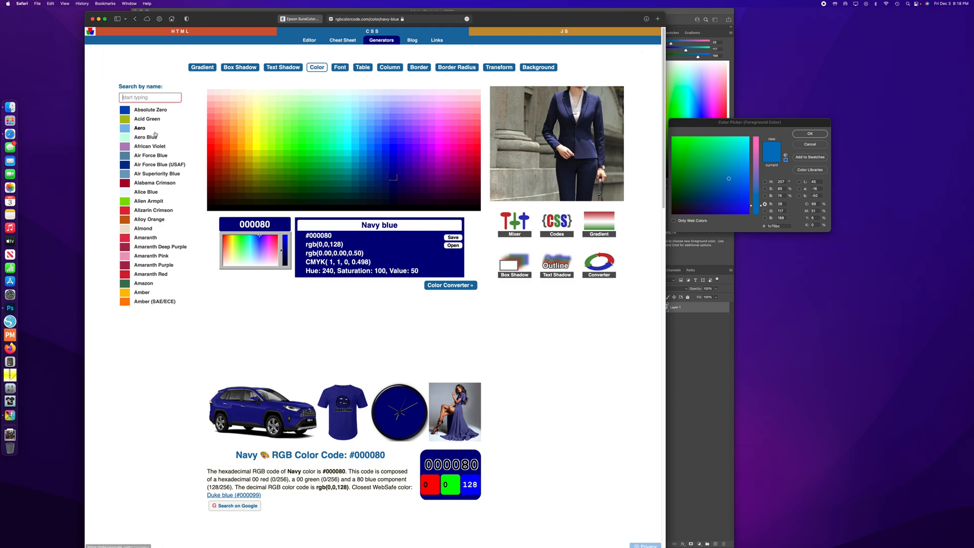
pyautogui.write('royal')
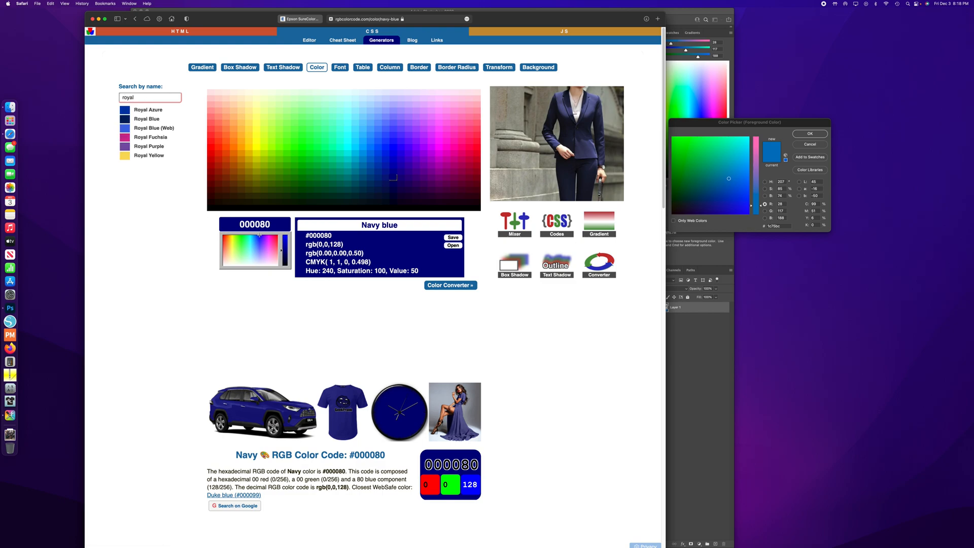
pyautogui.press('Down')
pyautogui.press('Down')
pyautogui.press('Return')
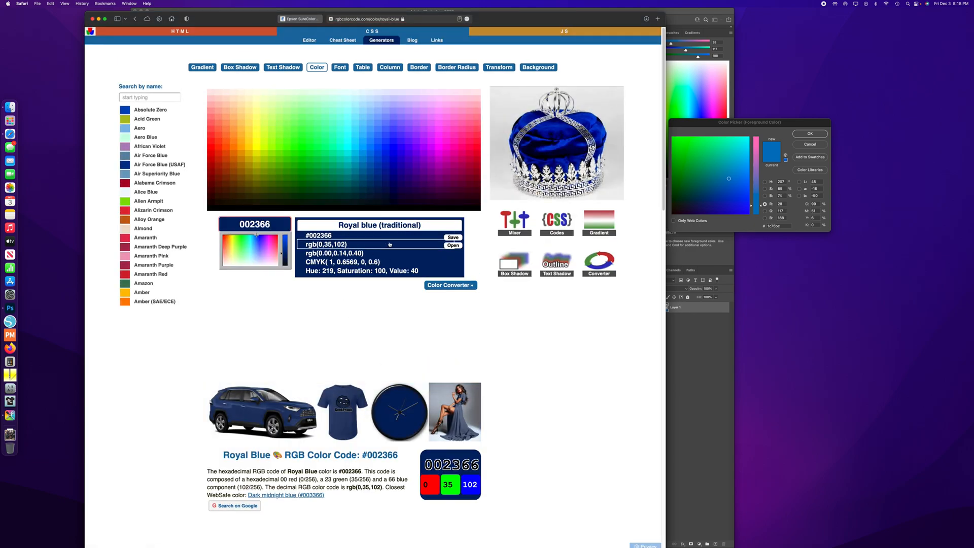
# - Copy the Royal Blue hex code, switch back to Photoshop, and set the foreground color to 002366
pyautogui.moveTo(270, 224); pyautogui.dragTo(223, 218)
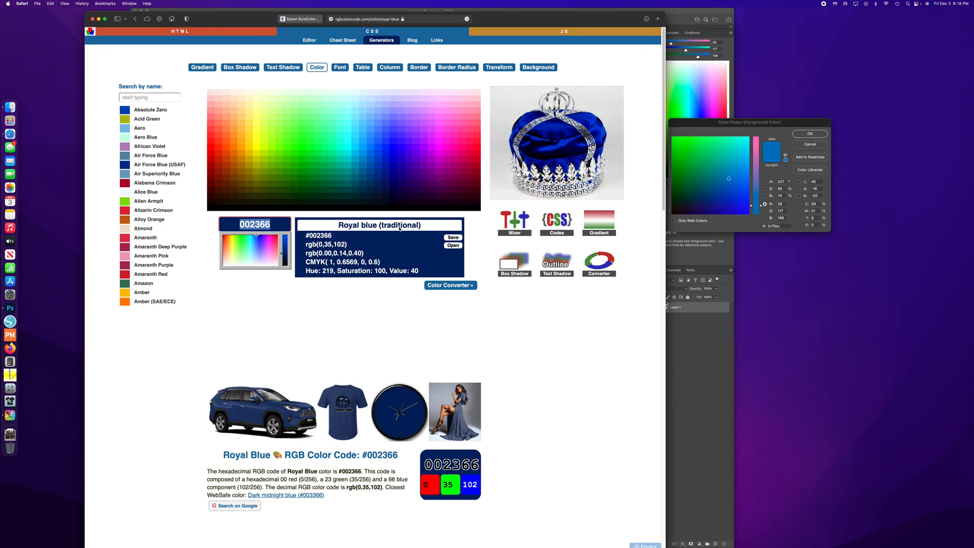
pyautogui.press('super+Tab')
pyautogui.press('super+v')
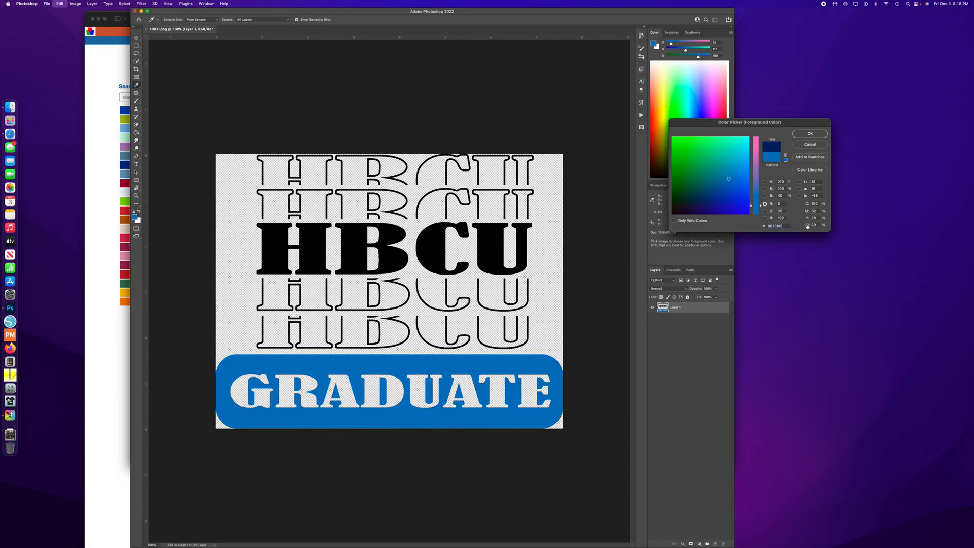
pyautogui.click(810, 133)
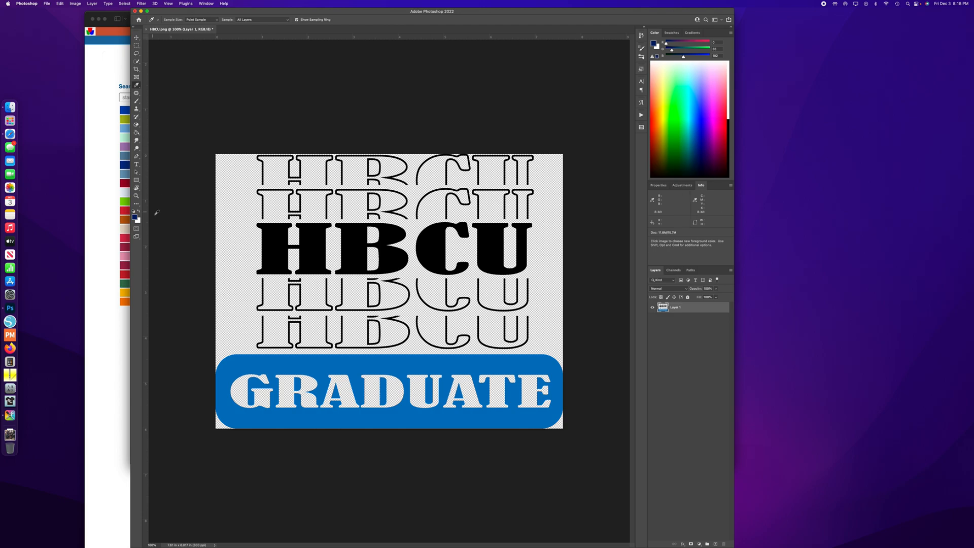
# - Fill the GRADUATE banner and the remaining blue areas inside its letters R and A with the royal blue foreground color
pyautogui.click(137, 132)
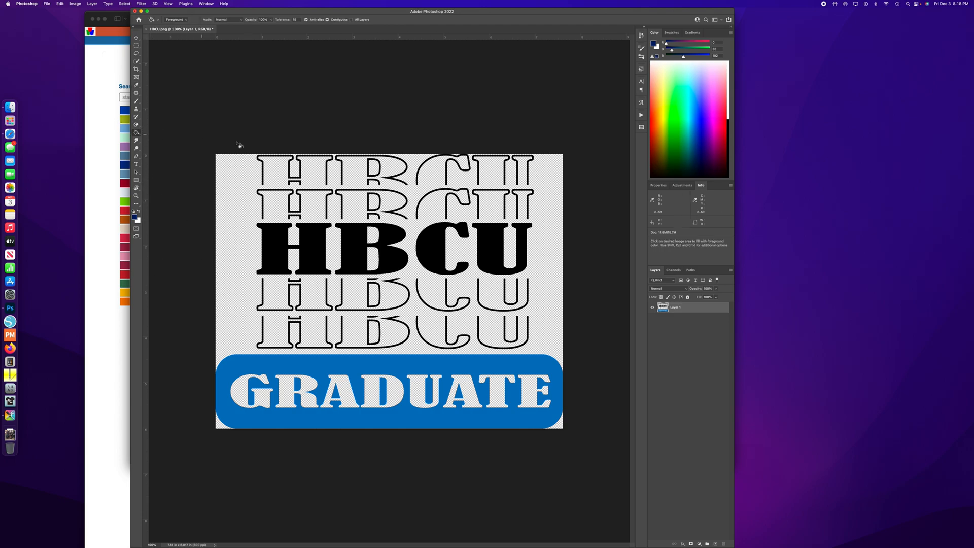
pyautogui.click(296, 369)
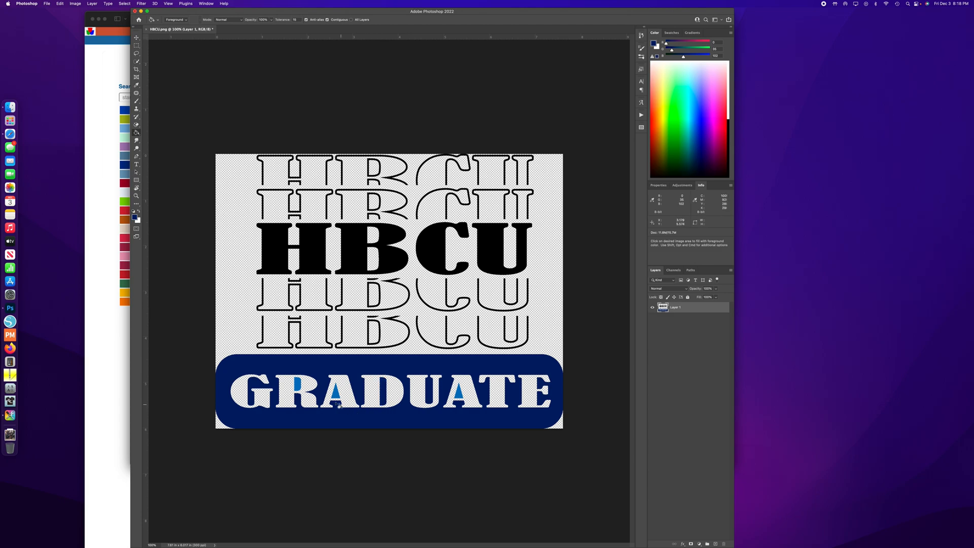
pyautogui.click(298, 385)
pyautogui.click(337, 395)
pyautogui.click(461, 395)
pyautogui.click(136, 37)
# - Open the print setup for the artwork and show the Color Matching options of the EPSON SC-F500 Series printer
pyautogui.click(47, 3)
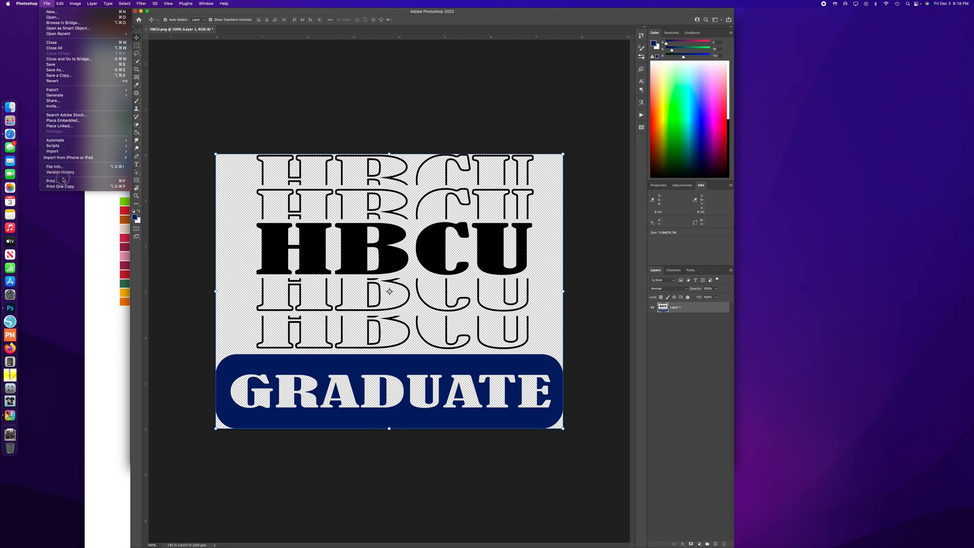
pyautogui.click(147, 187)
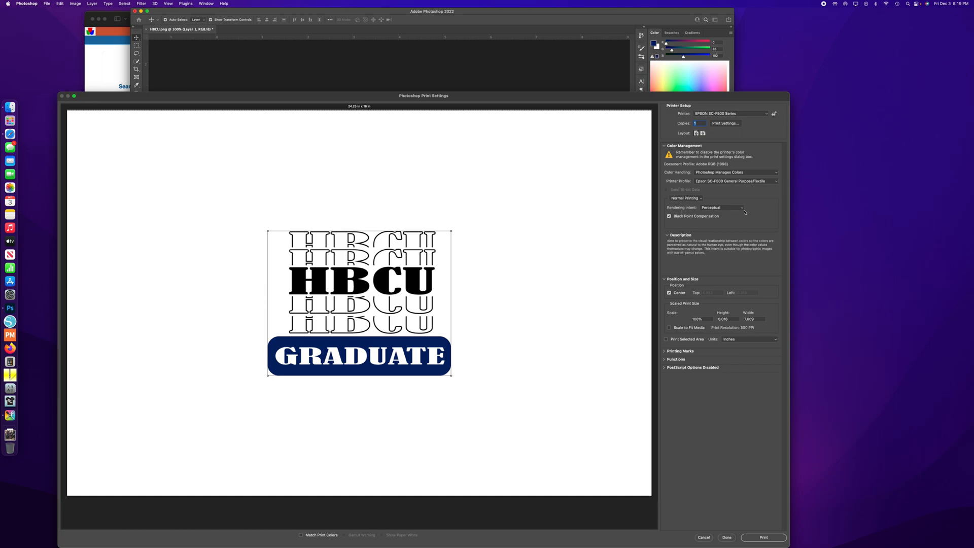
pyautogui.click(726, 123)
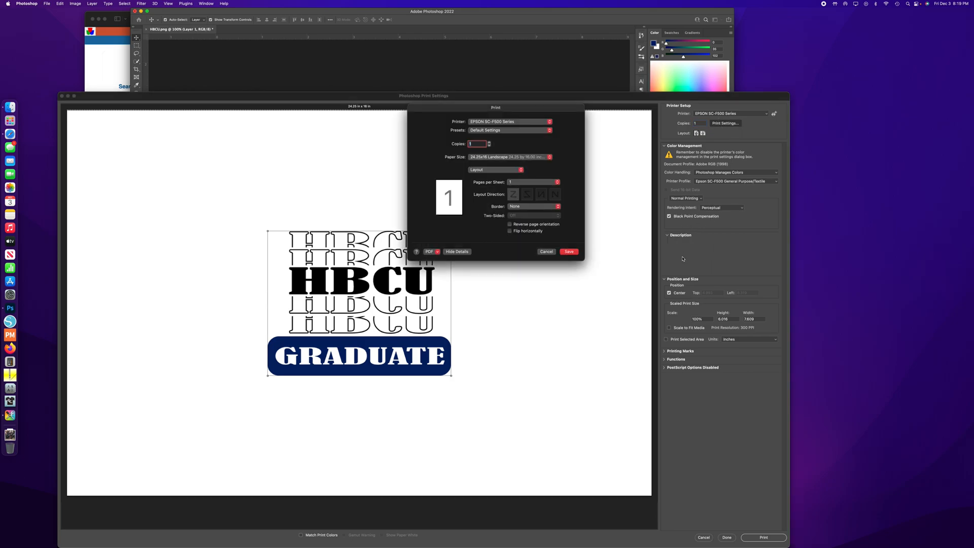
pyautogui.click(507, 172)
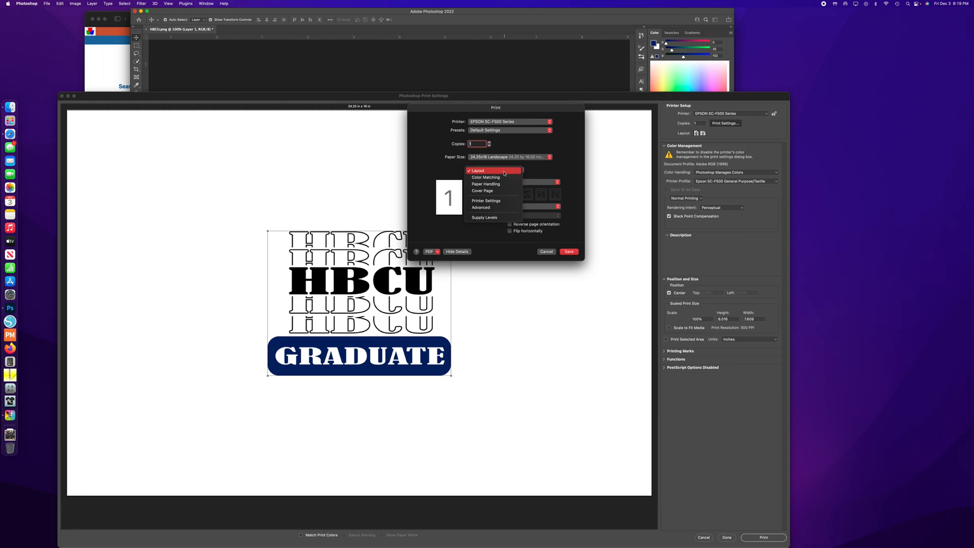
pyautogui.click(505, 177)
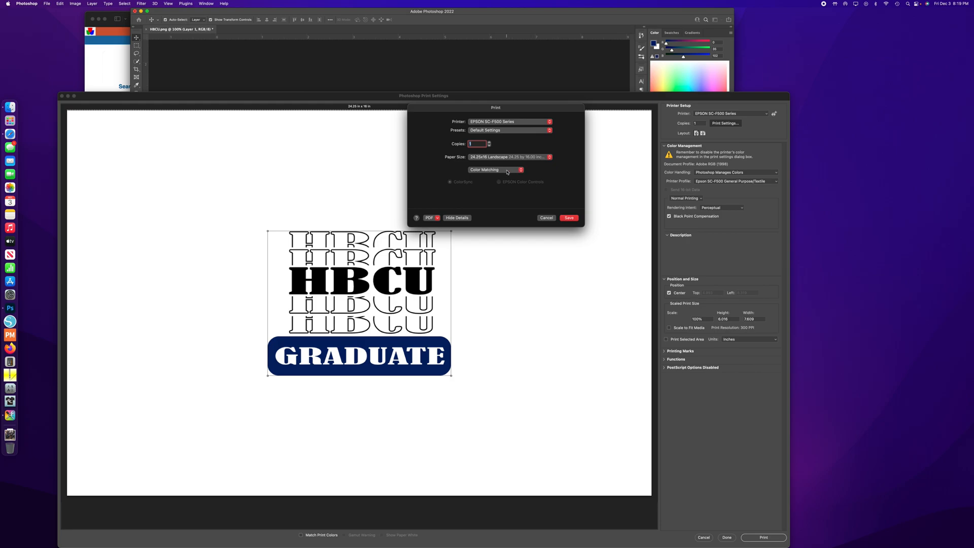
# - Show the Printer Settings options and check the media type choices, keeping DS Transfer General Purpose/Textile selected
pyautogui.click(507, 170)
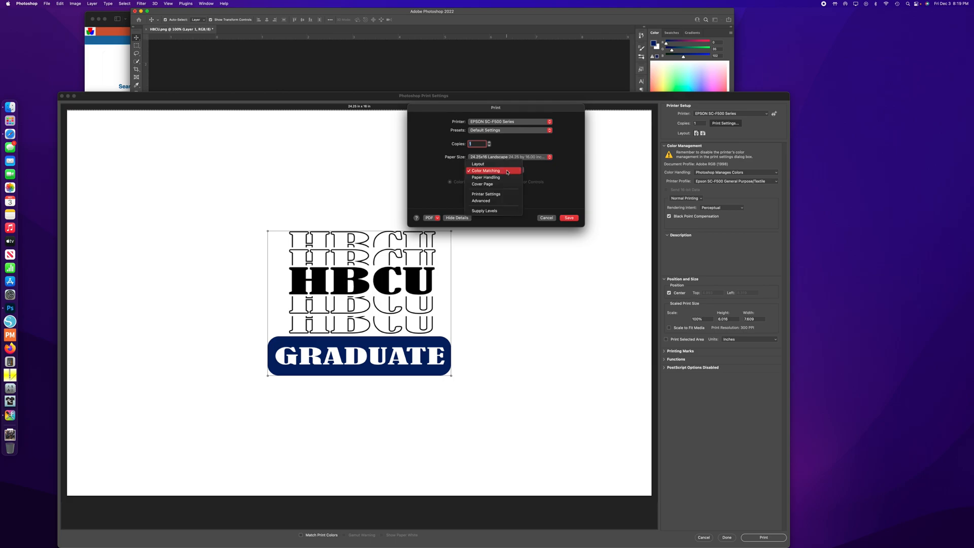
pyautogui.click(501, 194)
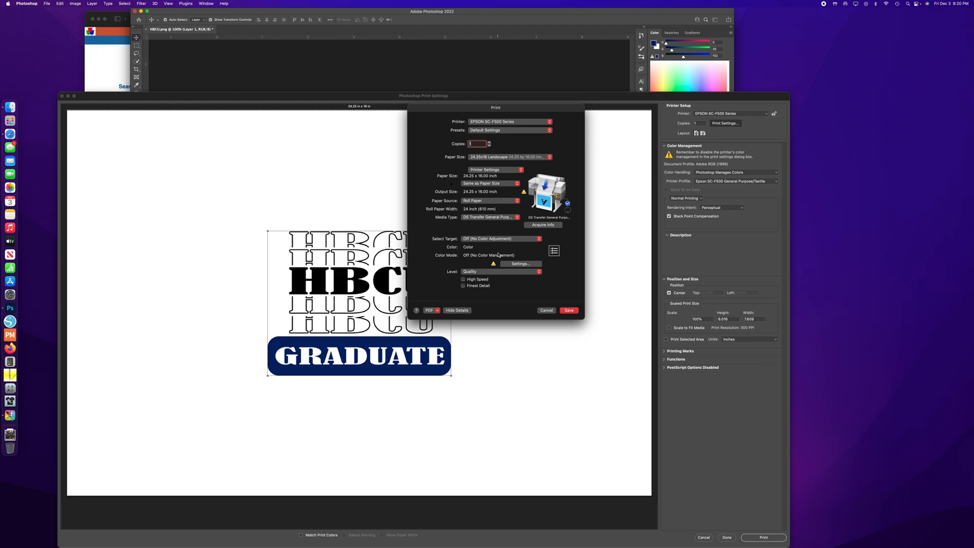
pyautogui.click(505, 218)
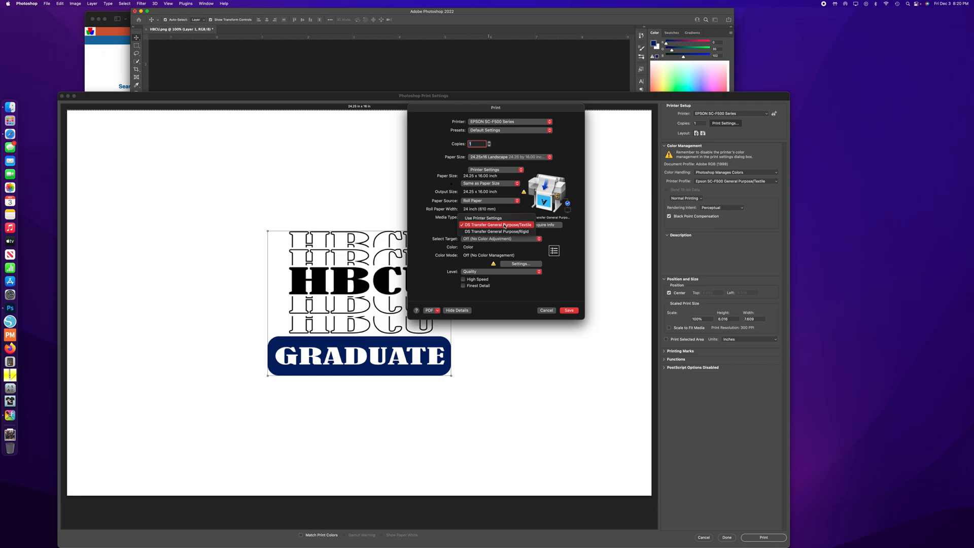
pyautogui.click(505, 224)
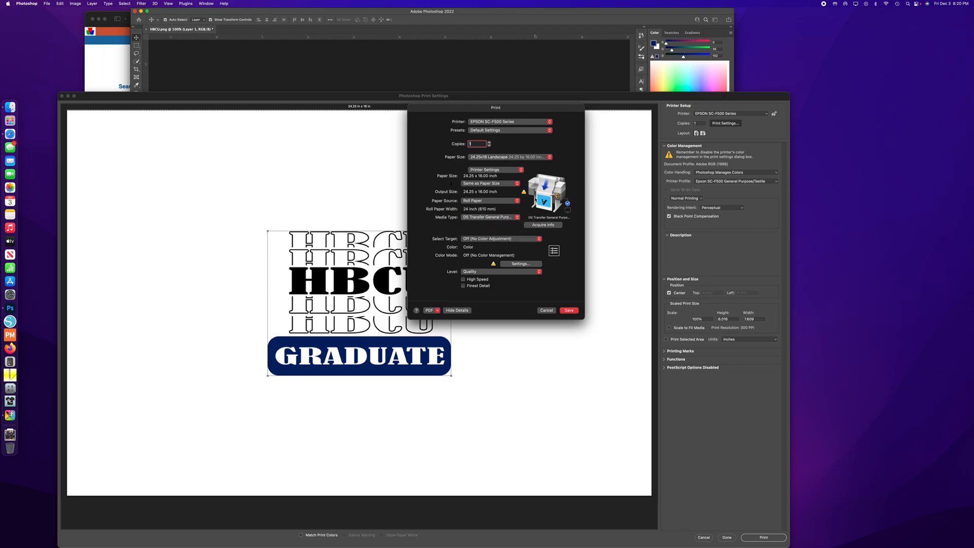
# - Review the Advanced roll paper options for the printer and close its print dialog without saving
pyautogui.click(512, 170)
pyautogui.click(513, 179)
pyautogui.click(483, 186)
pyautogui.click(441, 198)
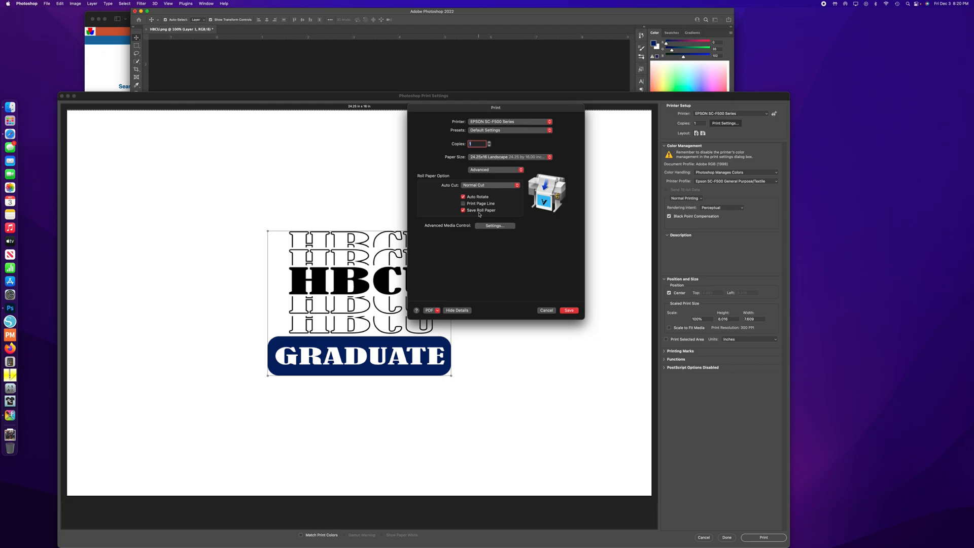
pyautogui.click(546, 311)
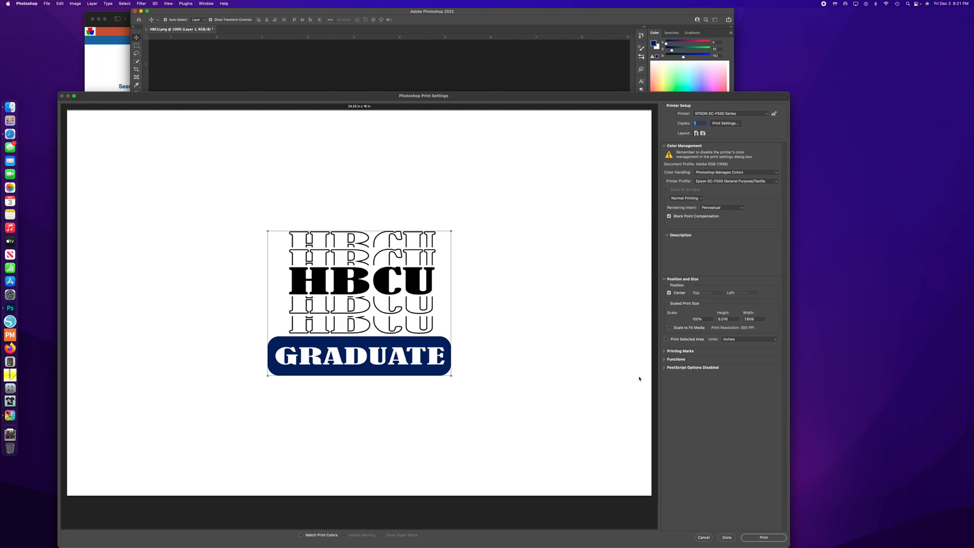
# - Check the list of available printers, keep the EPSON SC-F500 Series, and cancel the Photoshop print settings without printing
pyautogui.click(761, 115)
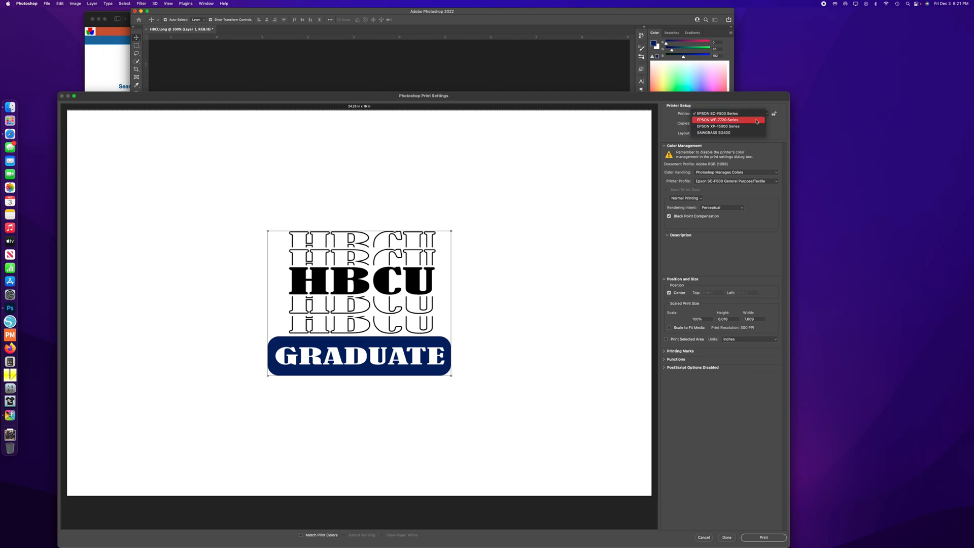
pyautogui.click(754, 103)
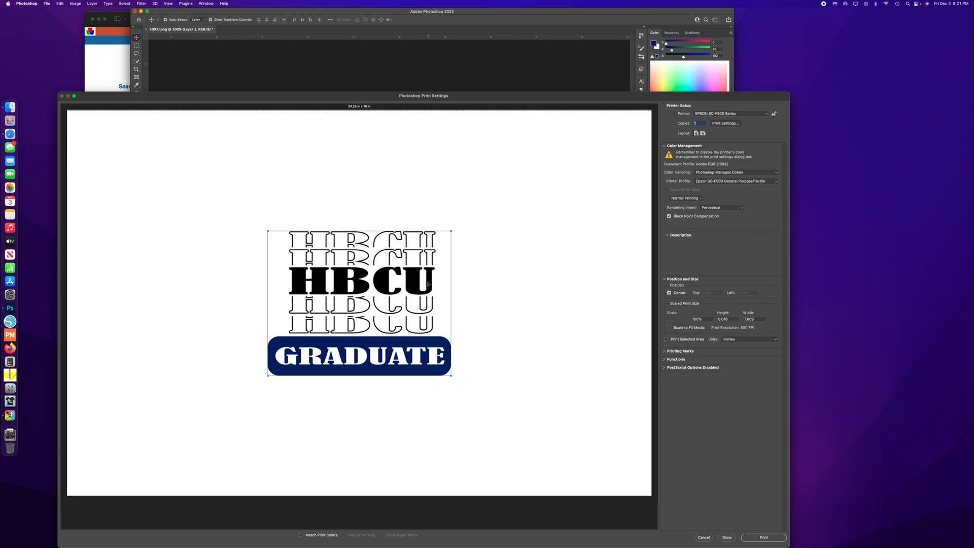
pyautogui.click(688, 411)
pyautogui.click(703, 538)
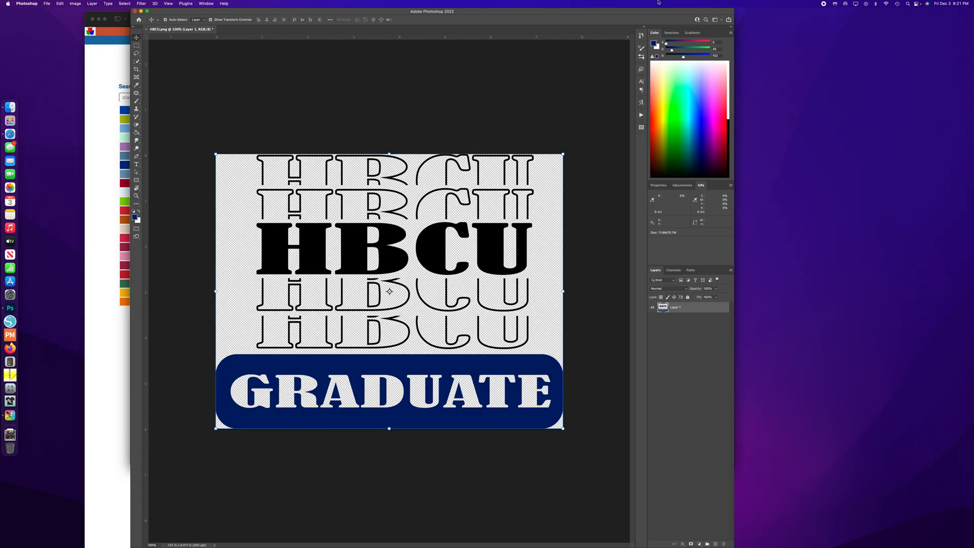